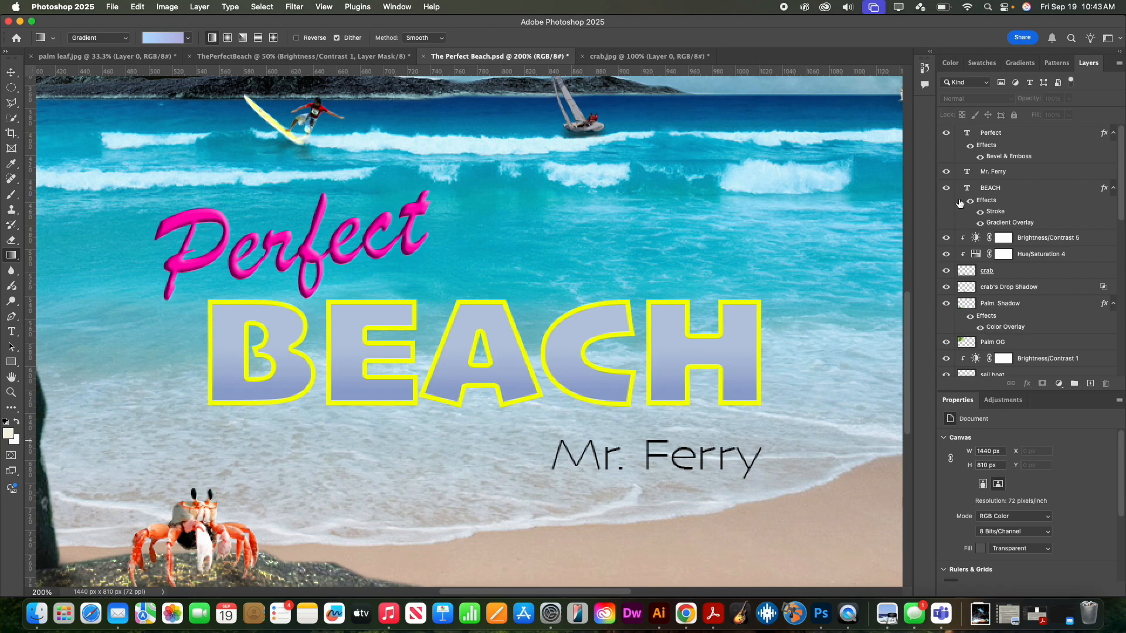
- Hide the Perfect, Mr. Ferry and BEACH text layers so only the beach scene shows
click(946, 134)
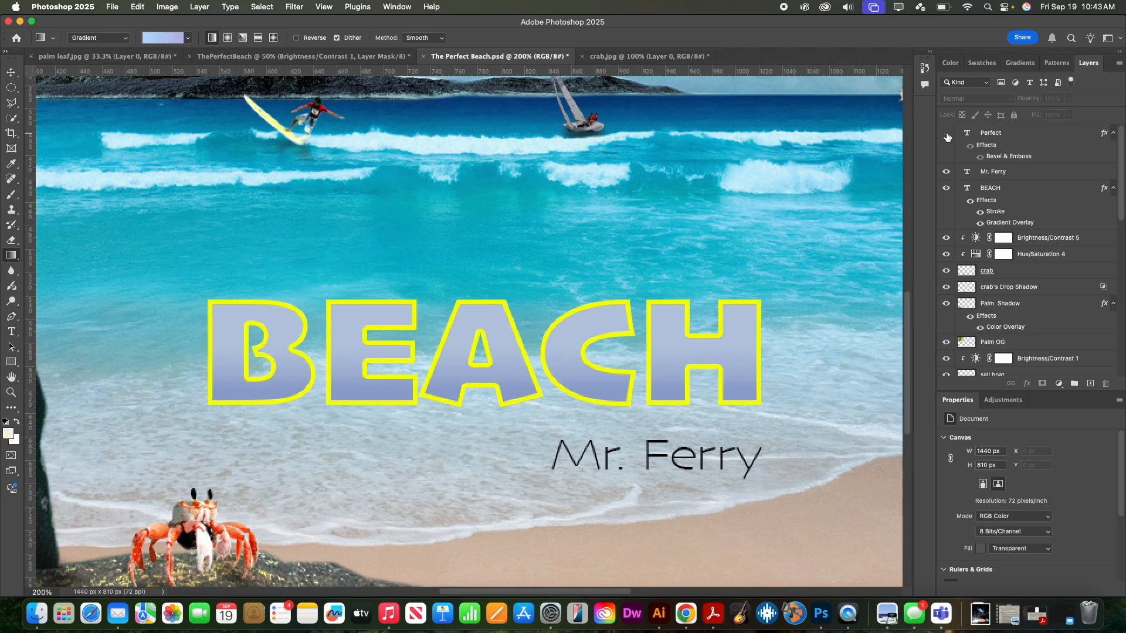
click(946, 171)
click(945, 189)
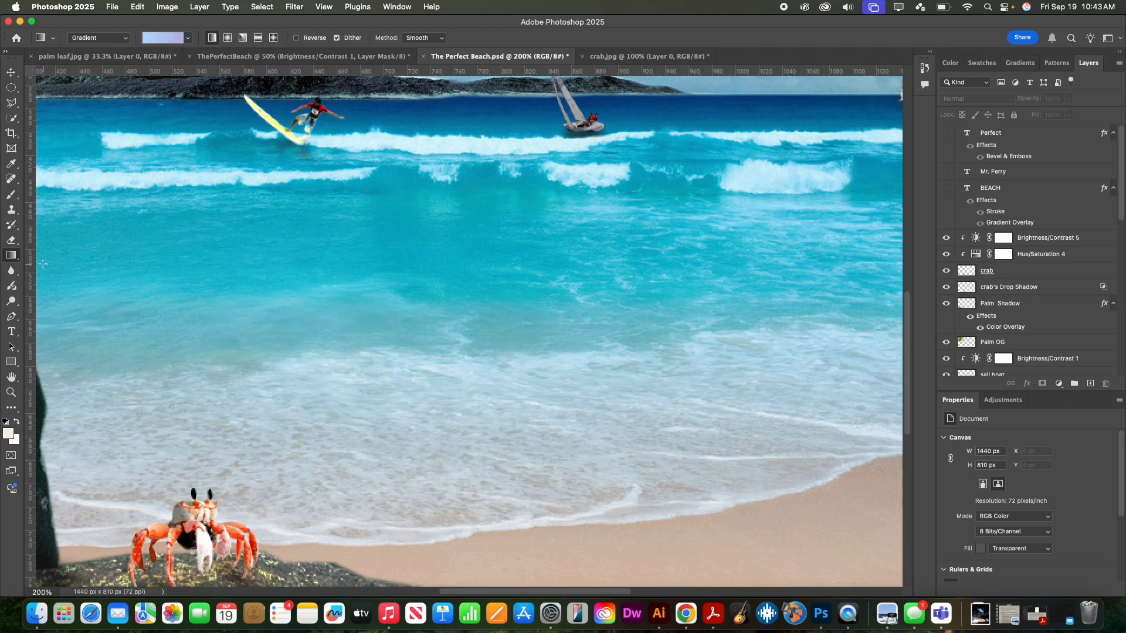
click(11, 332)
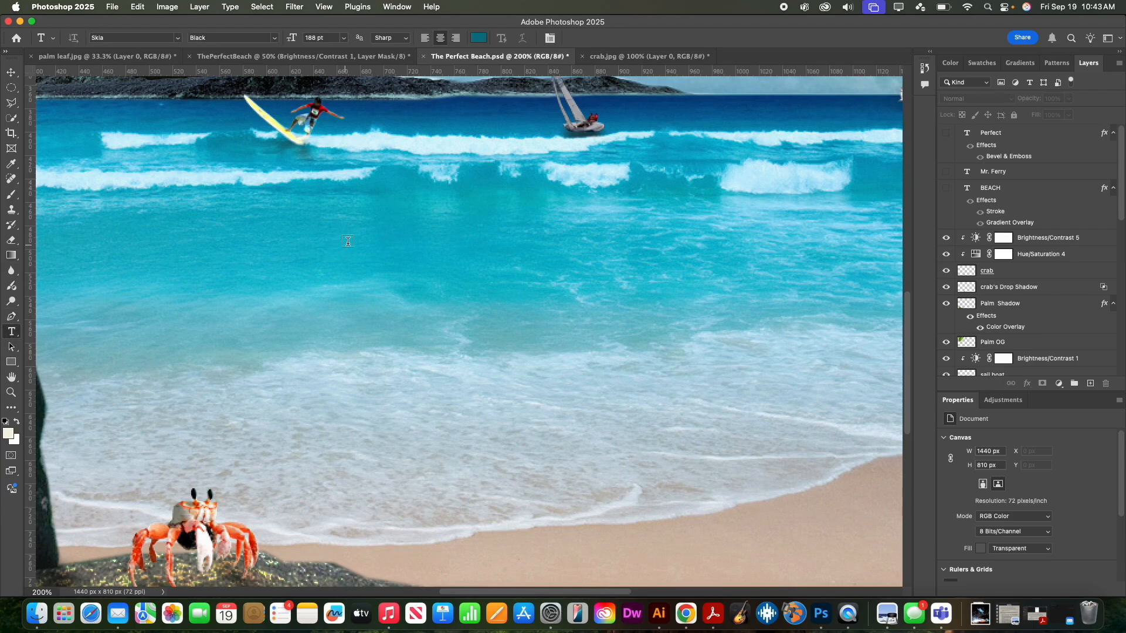
- Add a new text layer on the sea reading BEACH in Skia 188 pt
click(396, 237)
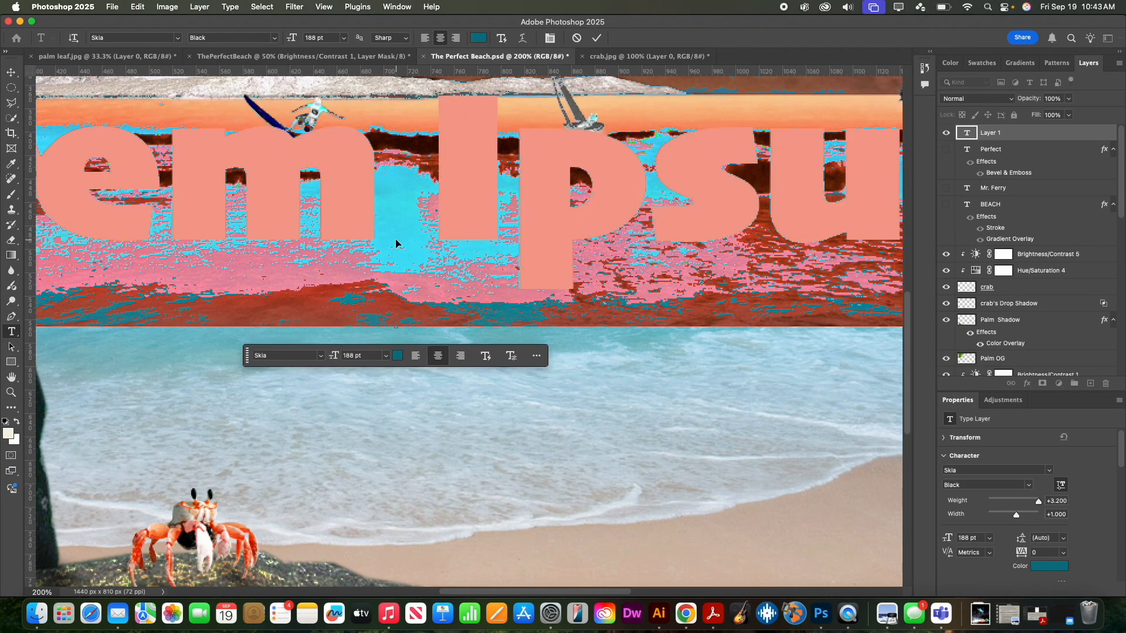
key(super+minus)
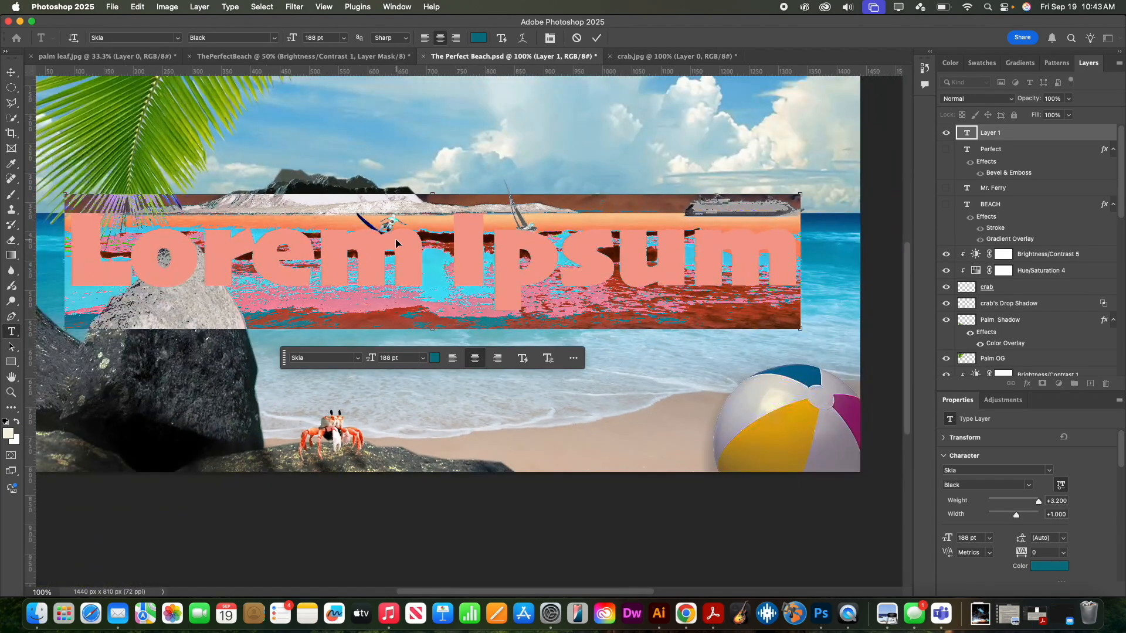
click(176, 39)
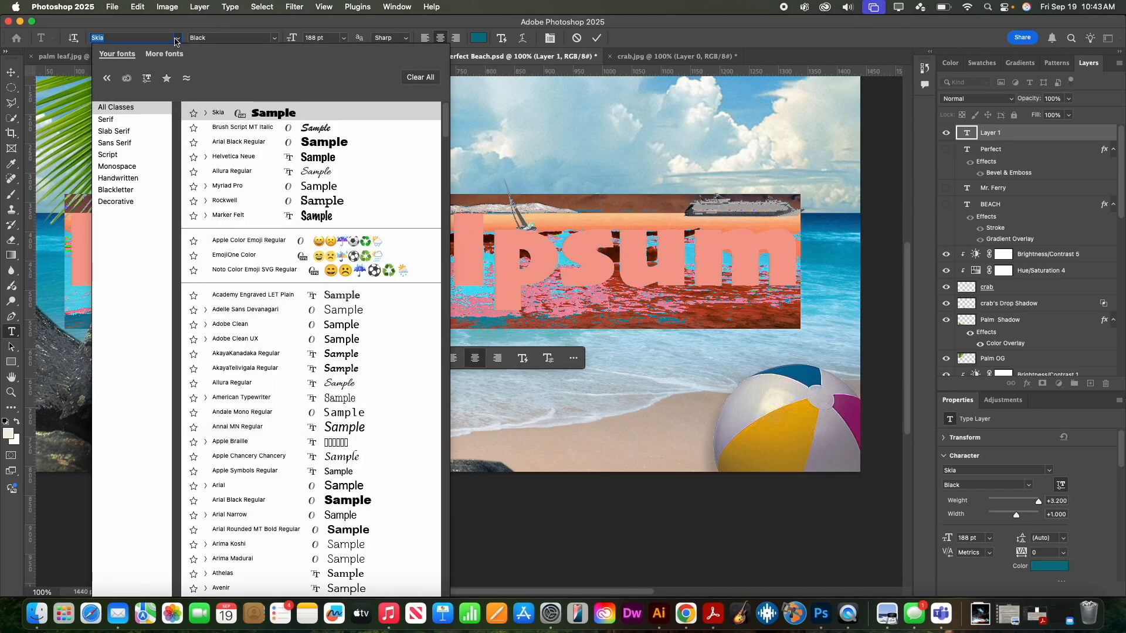
click(176, 40)
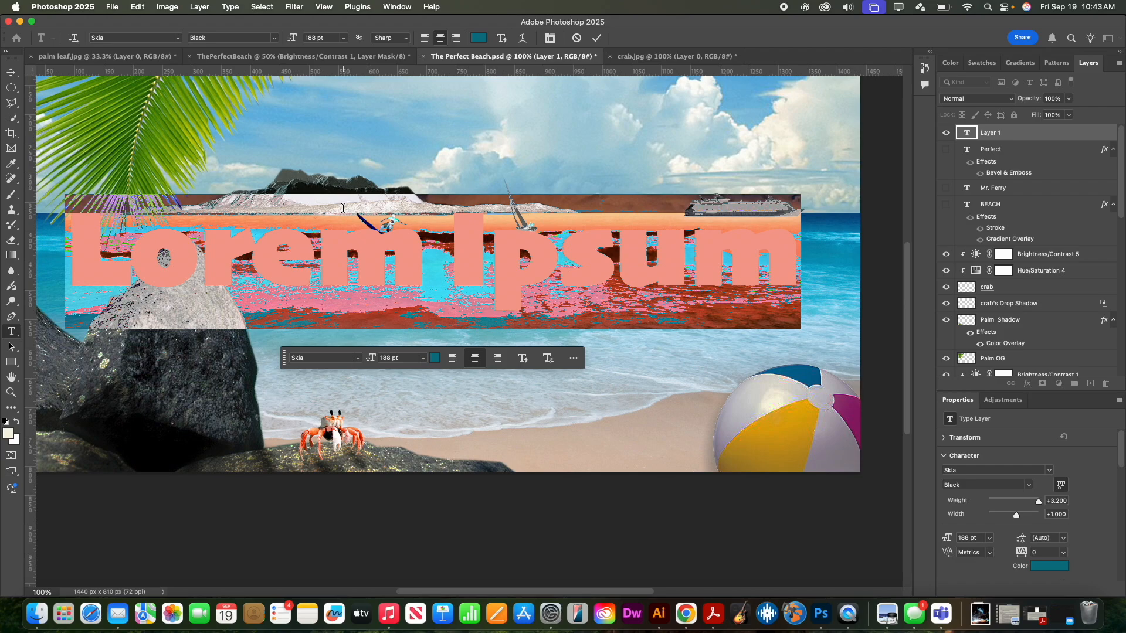
text(BEA)
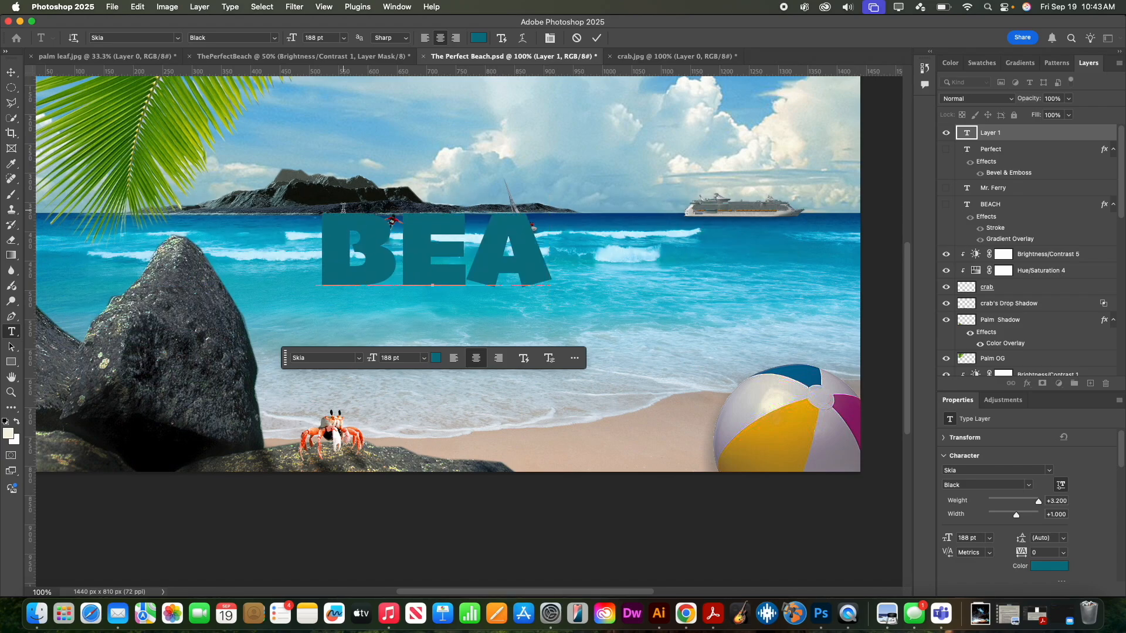
text(CK)
key(BackSpace)
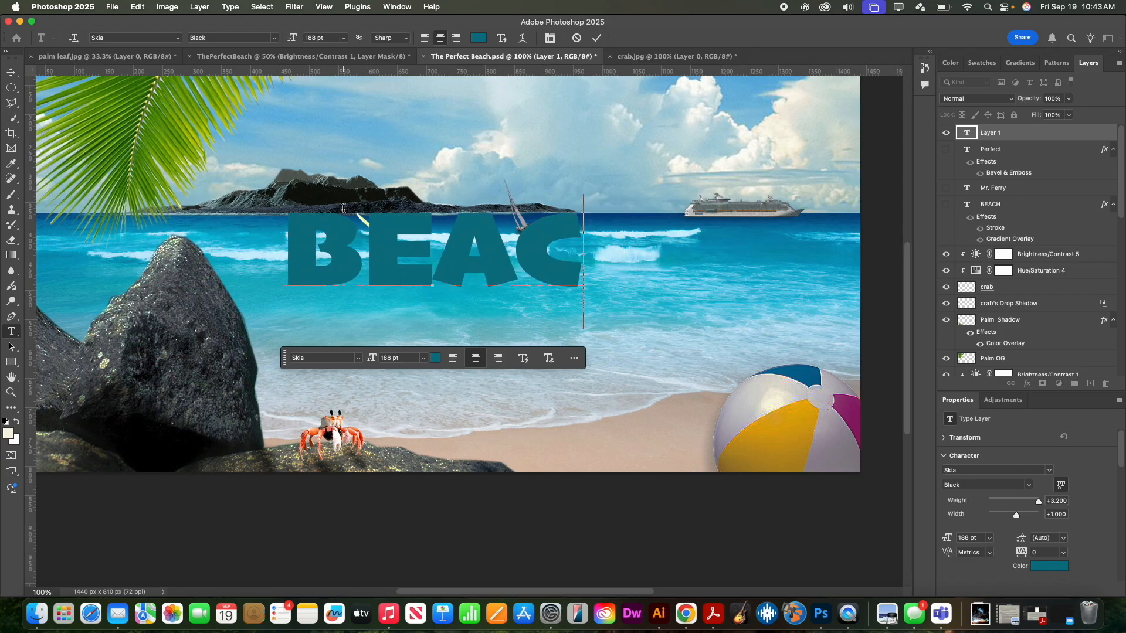
text(H)
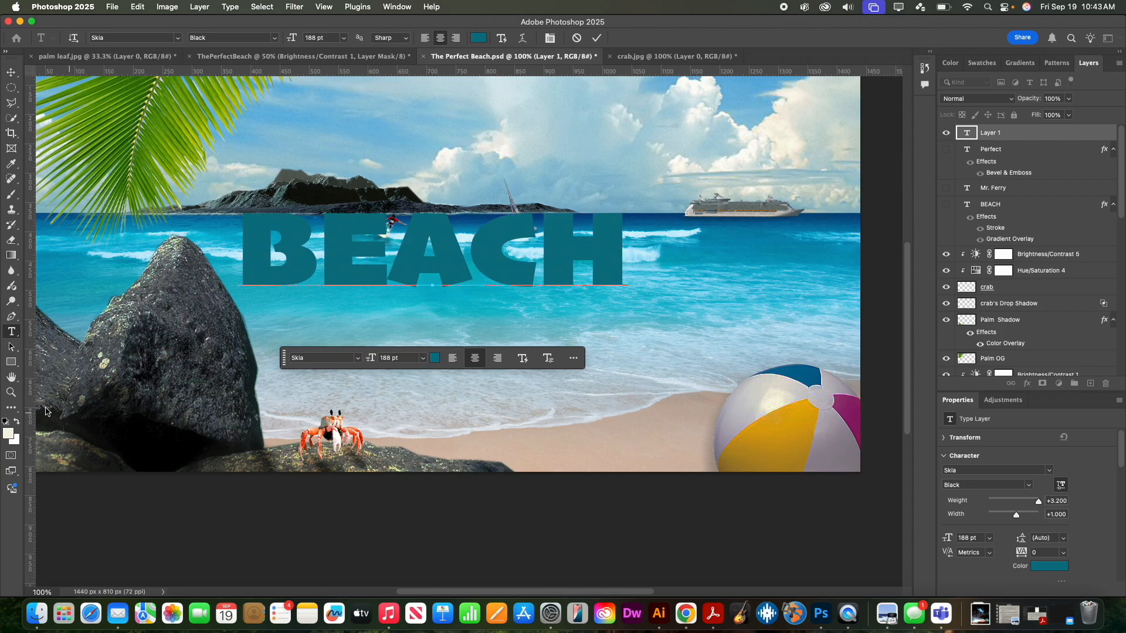
- Set the foreground colour to gold b6a53c and commit the BEACH text
click(7, 434)
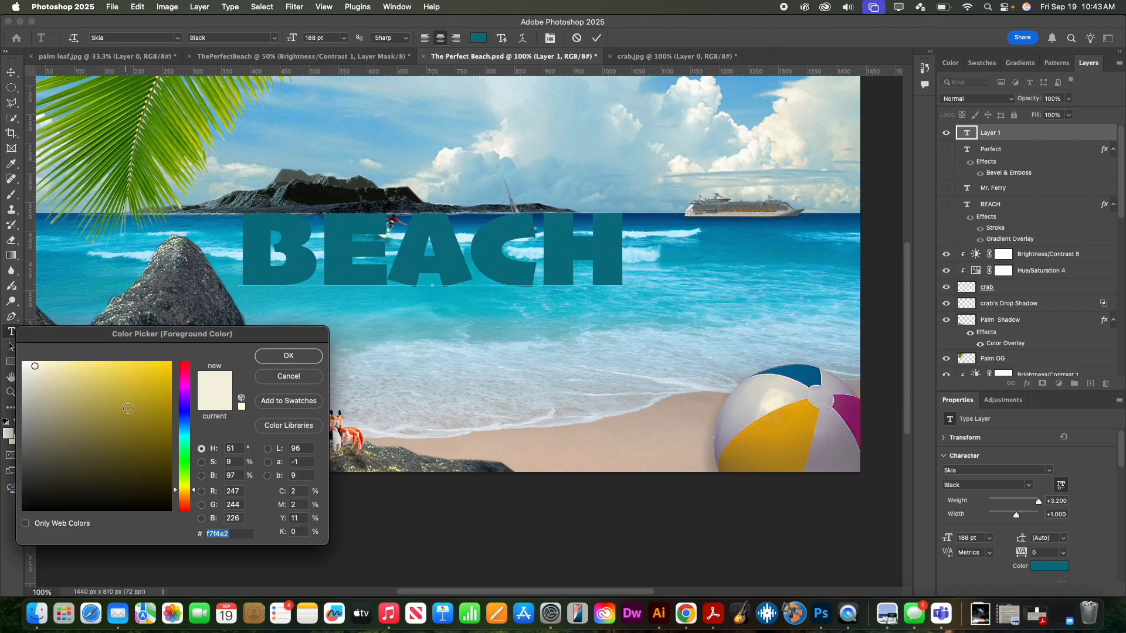
click(123, 408)
drag(122, 408, 122, 404)
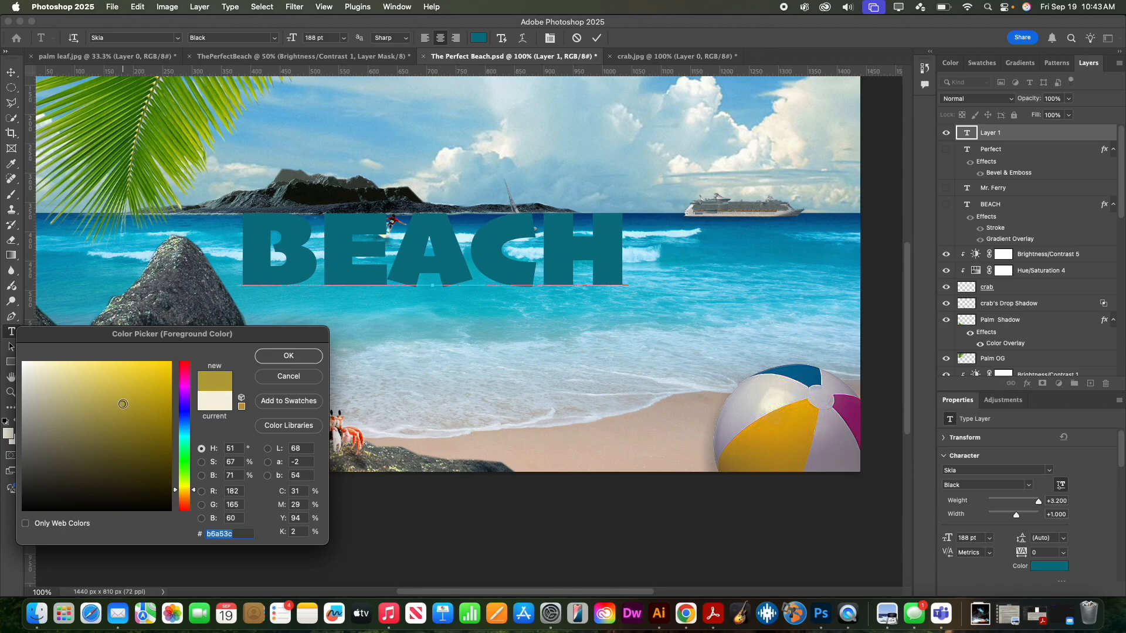
click(276, 363)
double_click(333, 268)
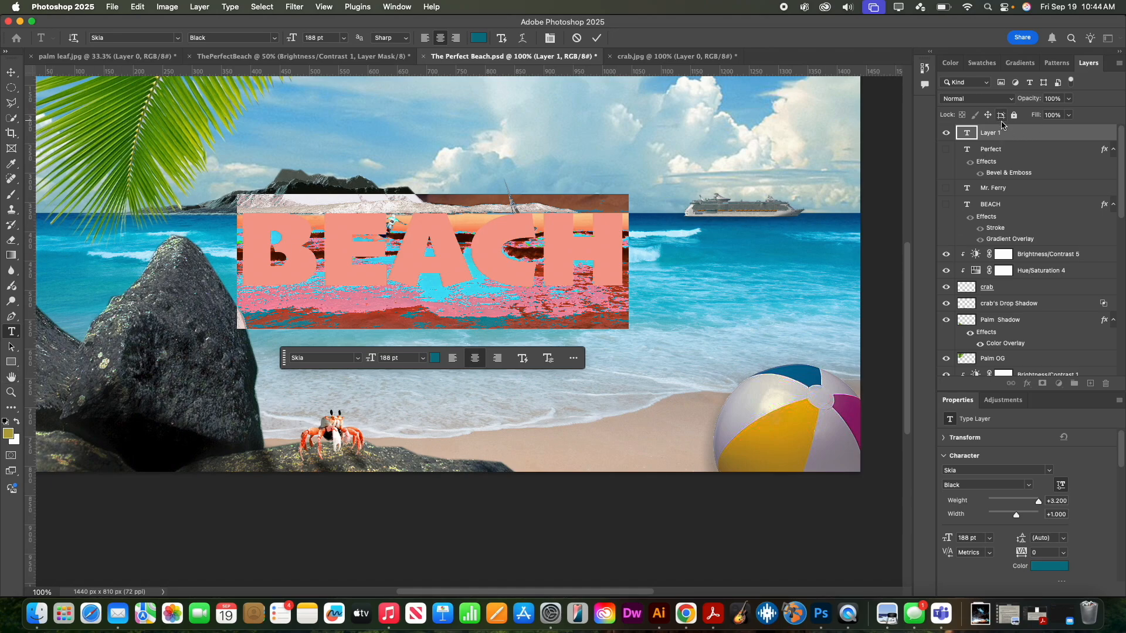
click(993, 138)
- Turn on a Gradient Overlay for BEACH and apply the Blue_03 gradient preset
double_click(1027, 138)
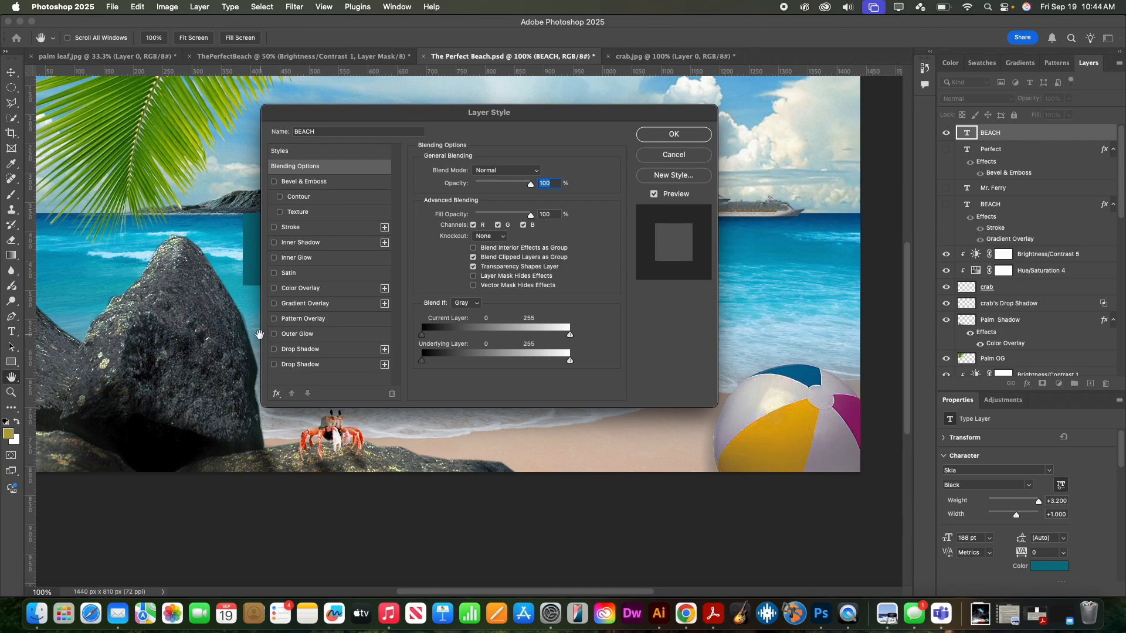
click(274, 303)
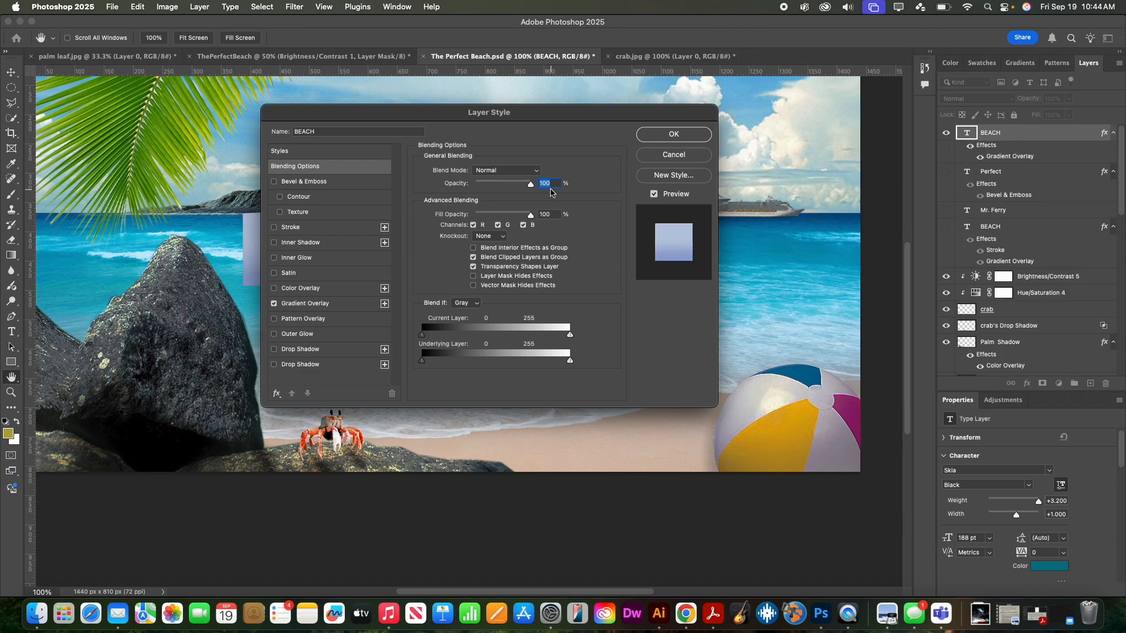
drag(530, 115, 966, 127)
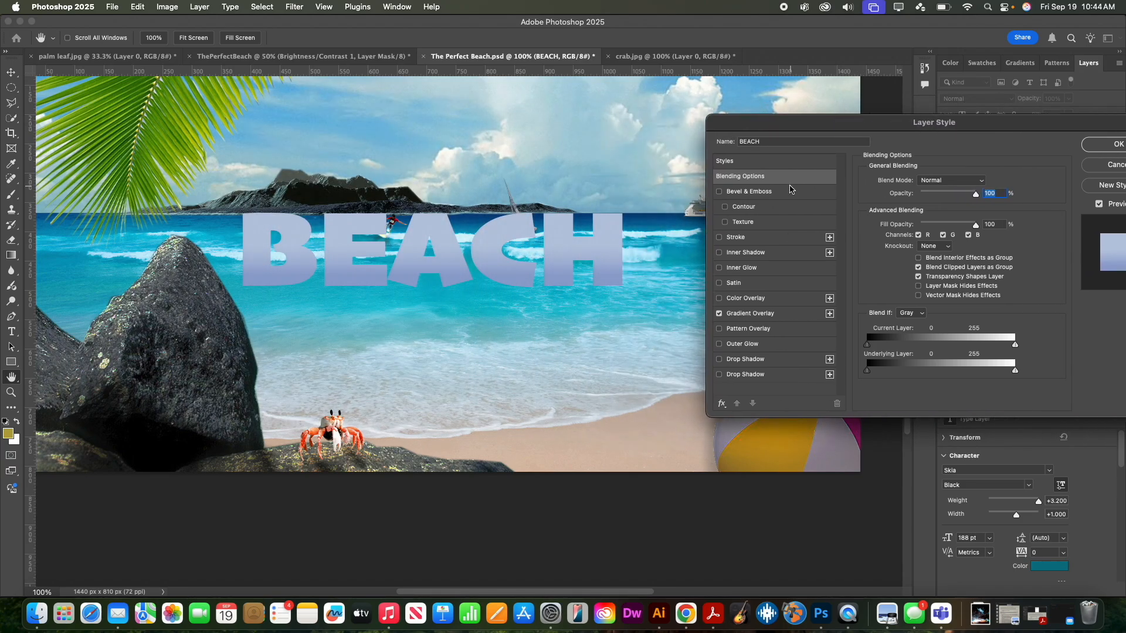
click(795, 314)
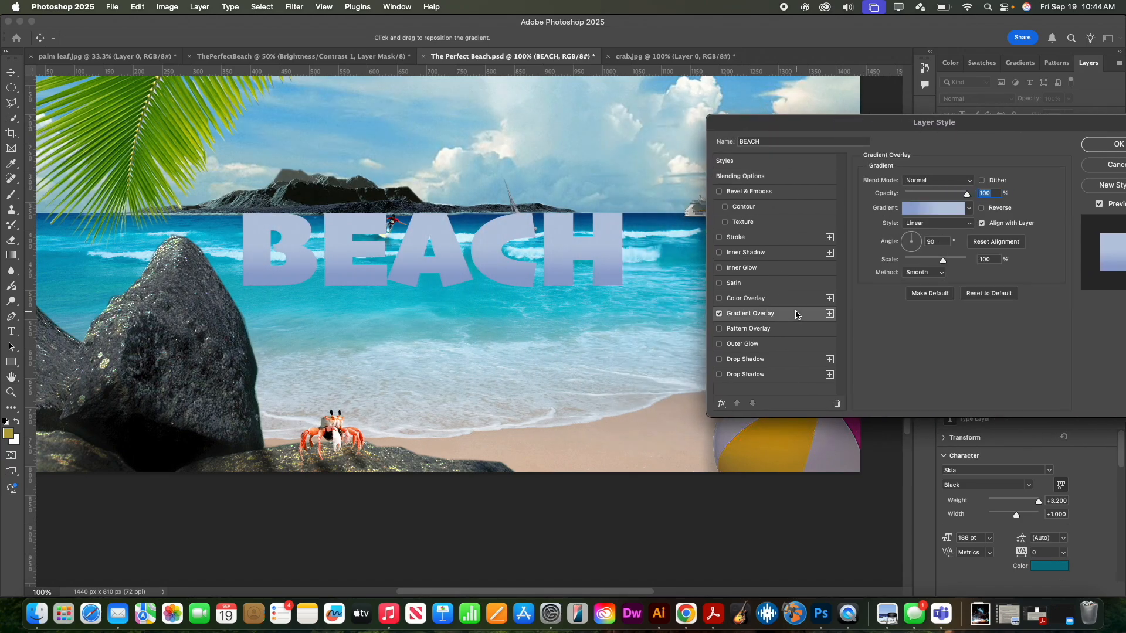
click(932, 213)
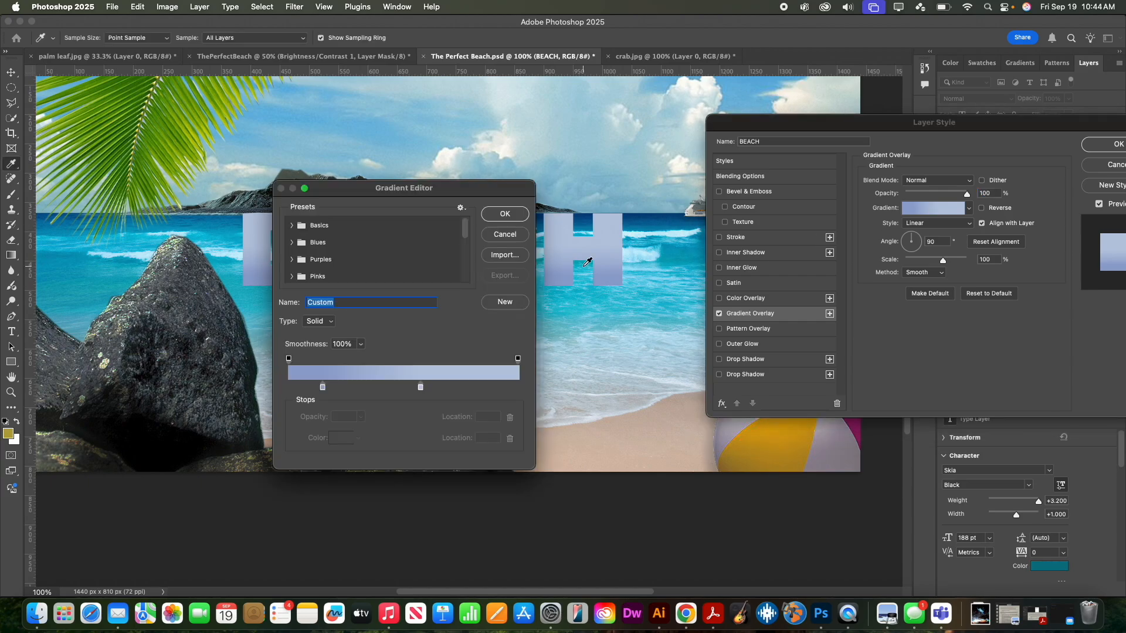
click(292, 242)
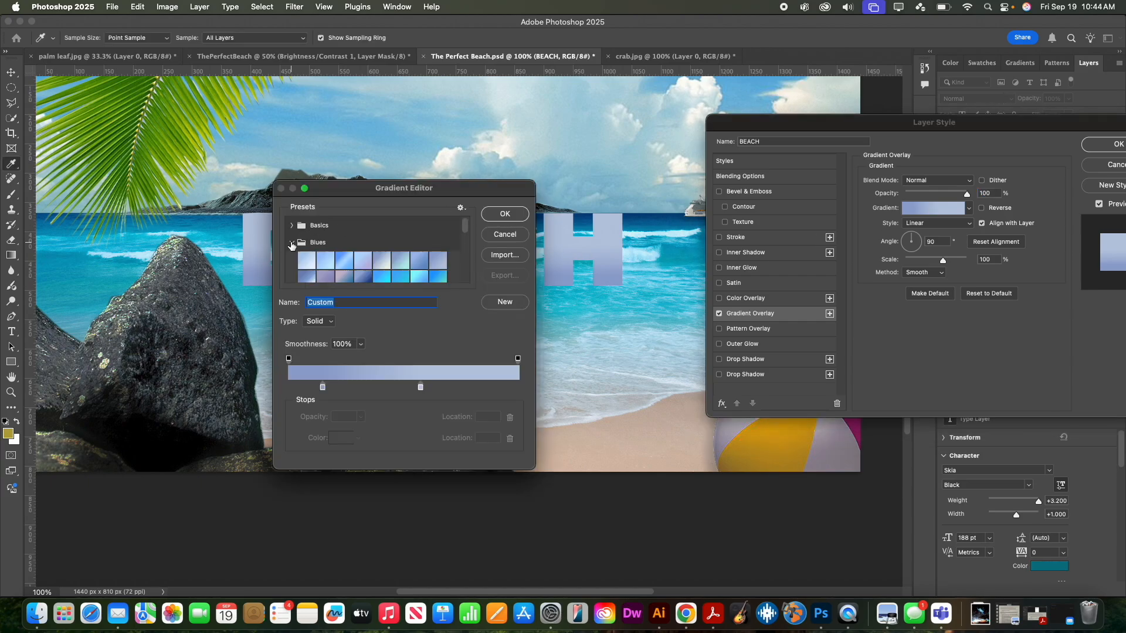
click(344, 263)
- Try several Blues presets, then settle on pale Blue_01 with a bright blue stop at 23%
drag(360, 195, 810, 192)
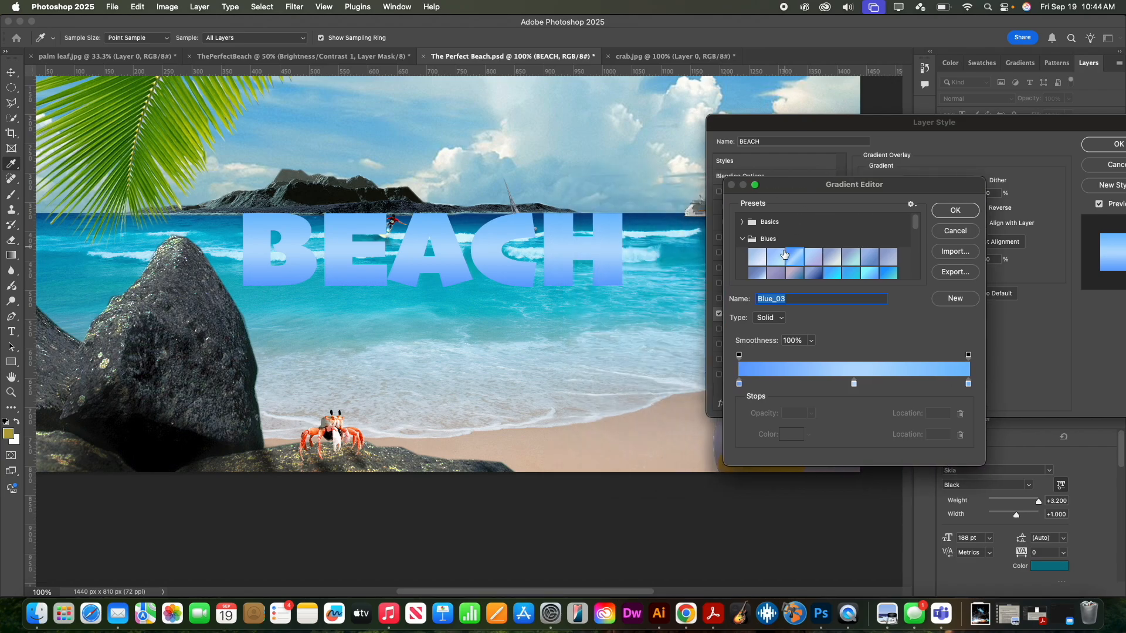
click(812, 272)
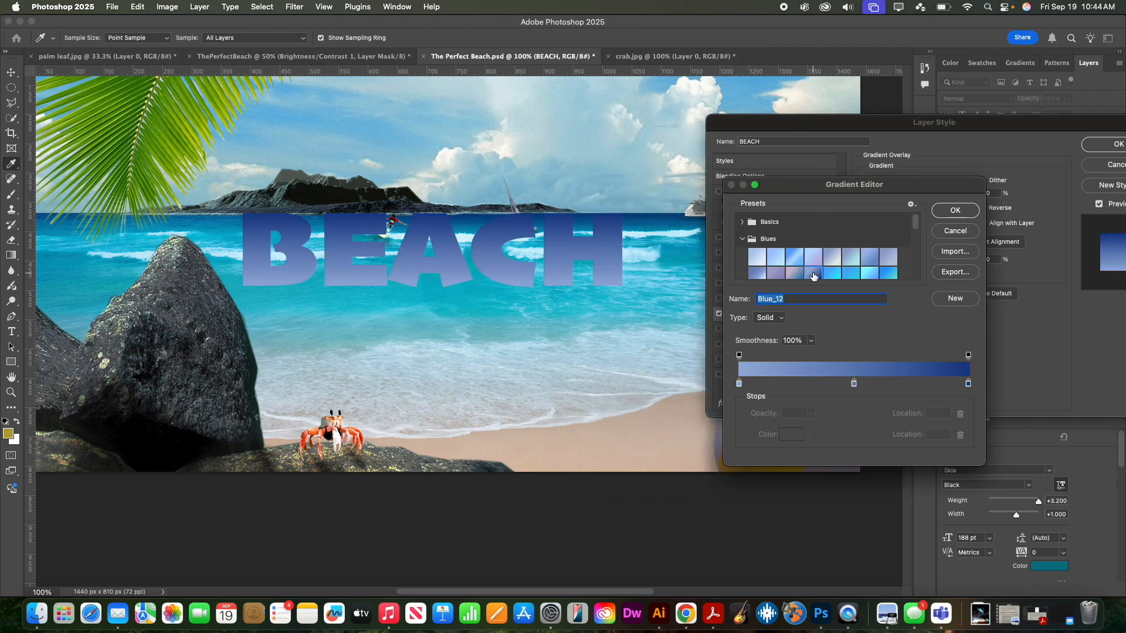
click(851, 258)
click(852, 273)
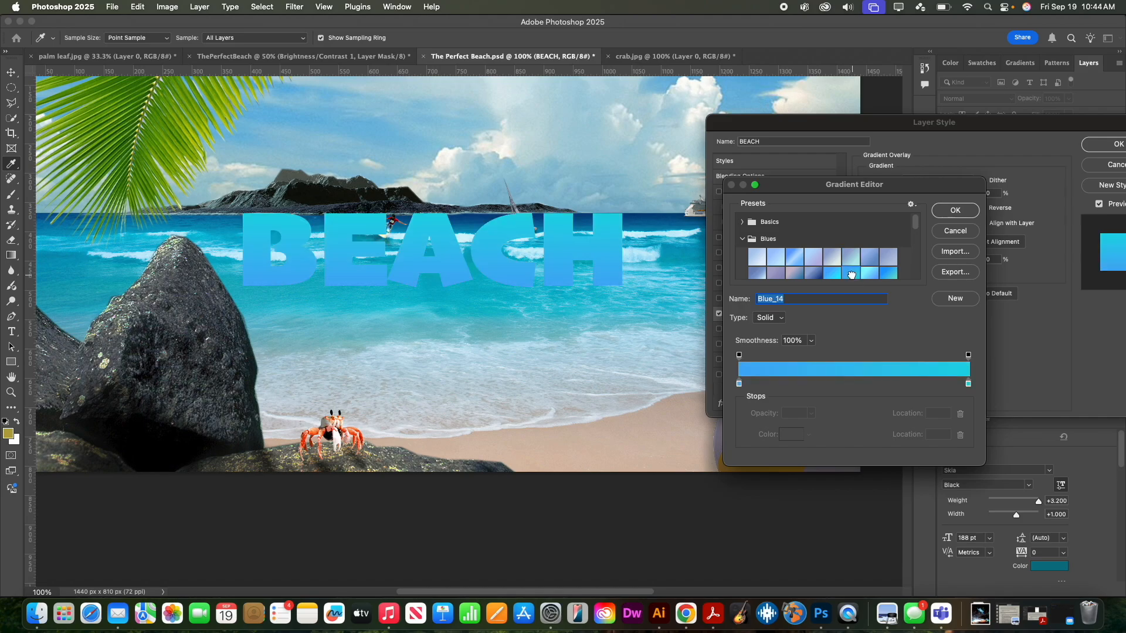
click(853, 258)
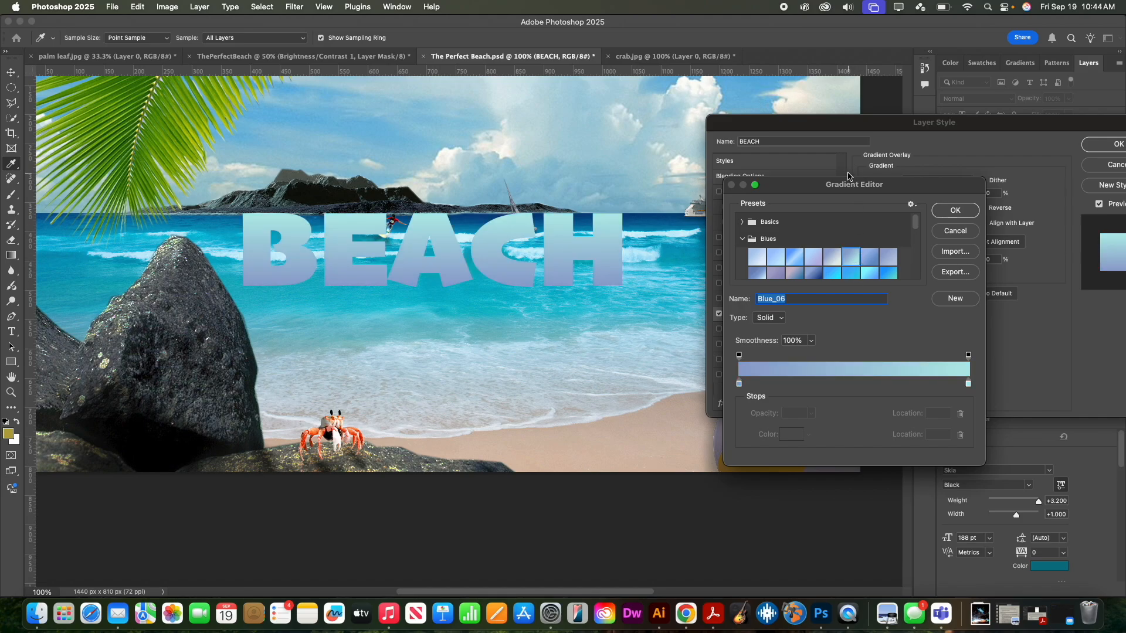
click(884, 276)
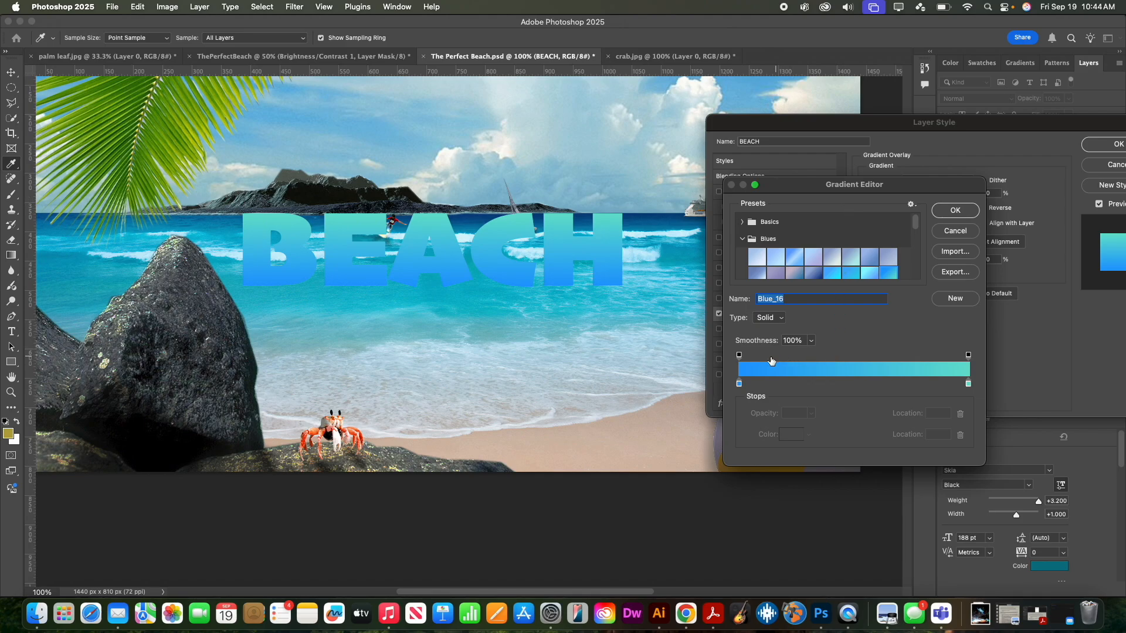
mouse_move(739, 388)
mouse_down()
mouse_move(845, 387)
mouse_move(739, 387)
mouse_up()
drag(853, 380, 812, 380)
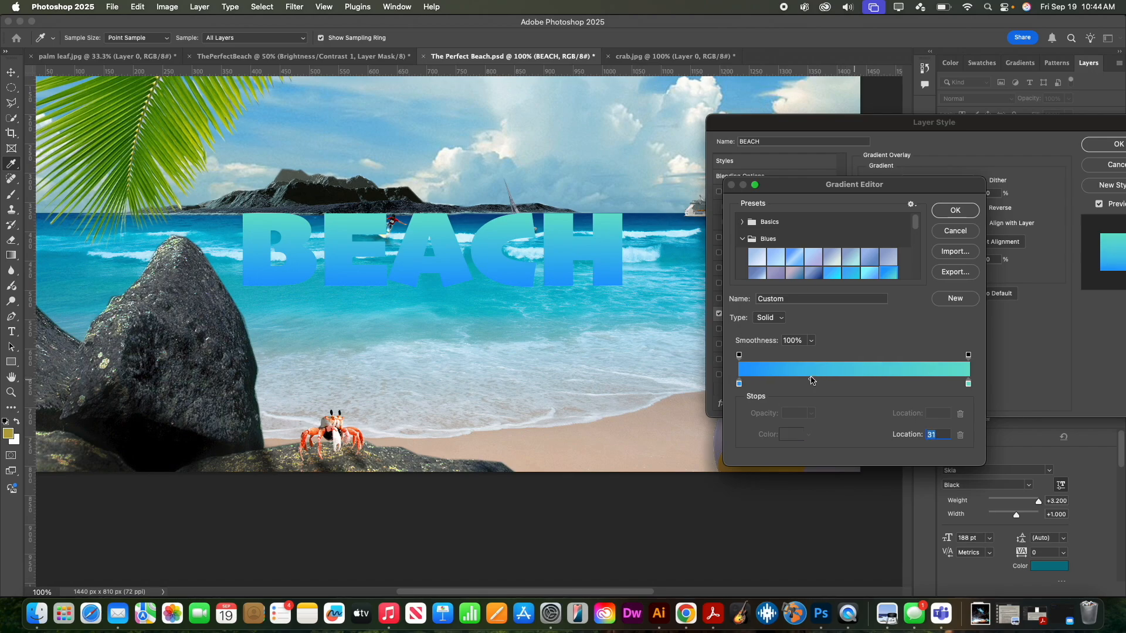
click(757, 258)
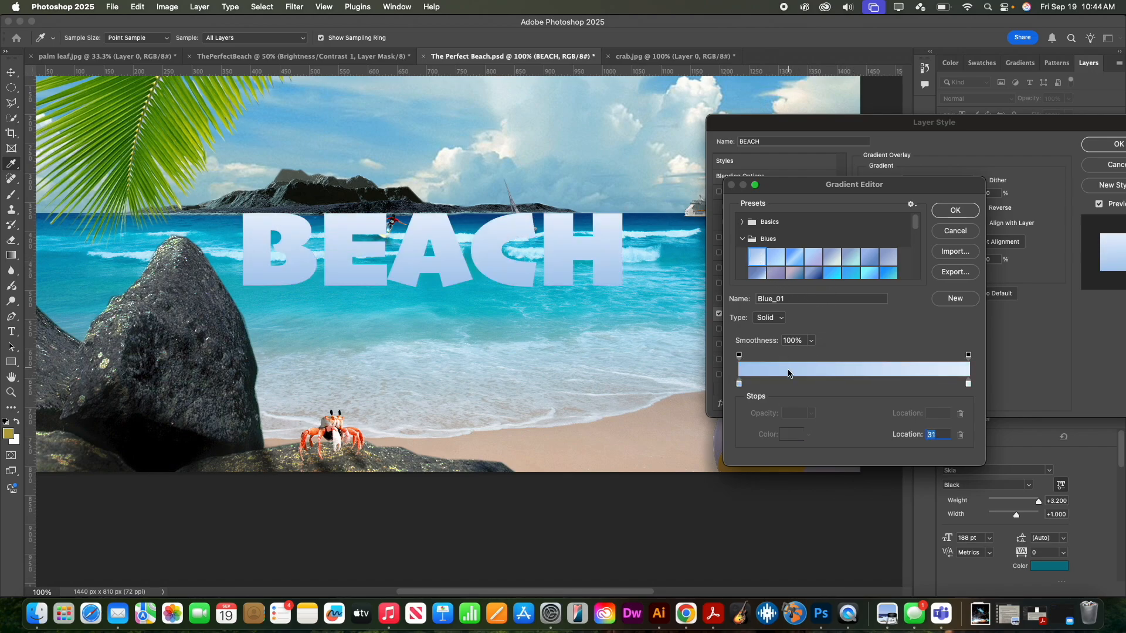
mouse_move(757, 388)
mouse_down()
mouse_move(791, 388)
mouse_move(740, 384)
mouse_up()
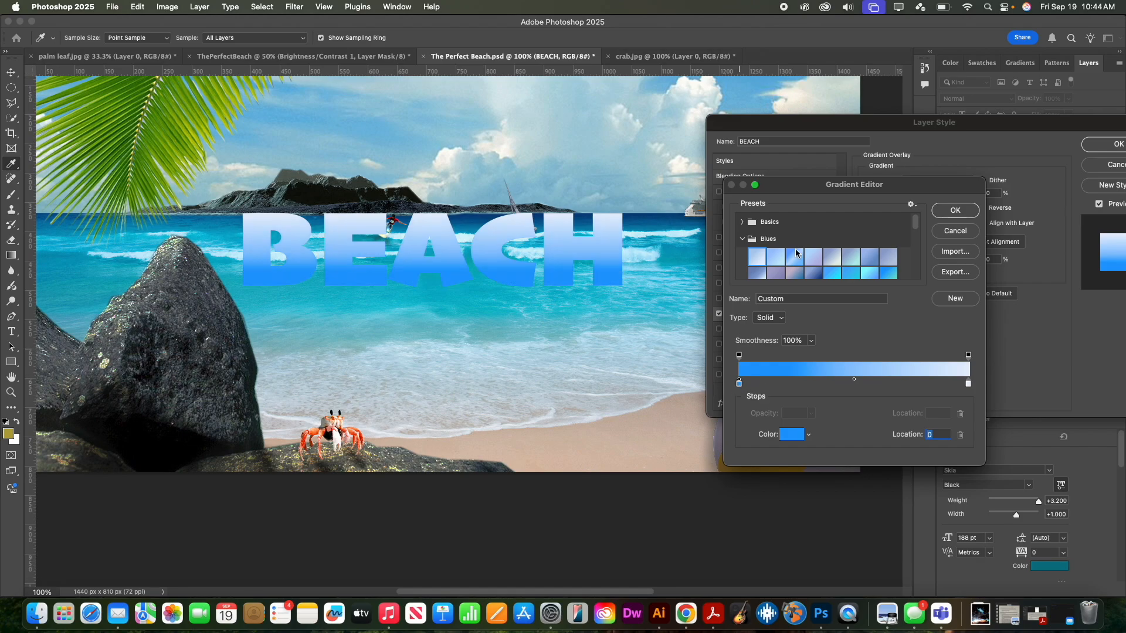
click(955, 212)
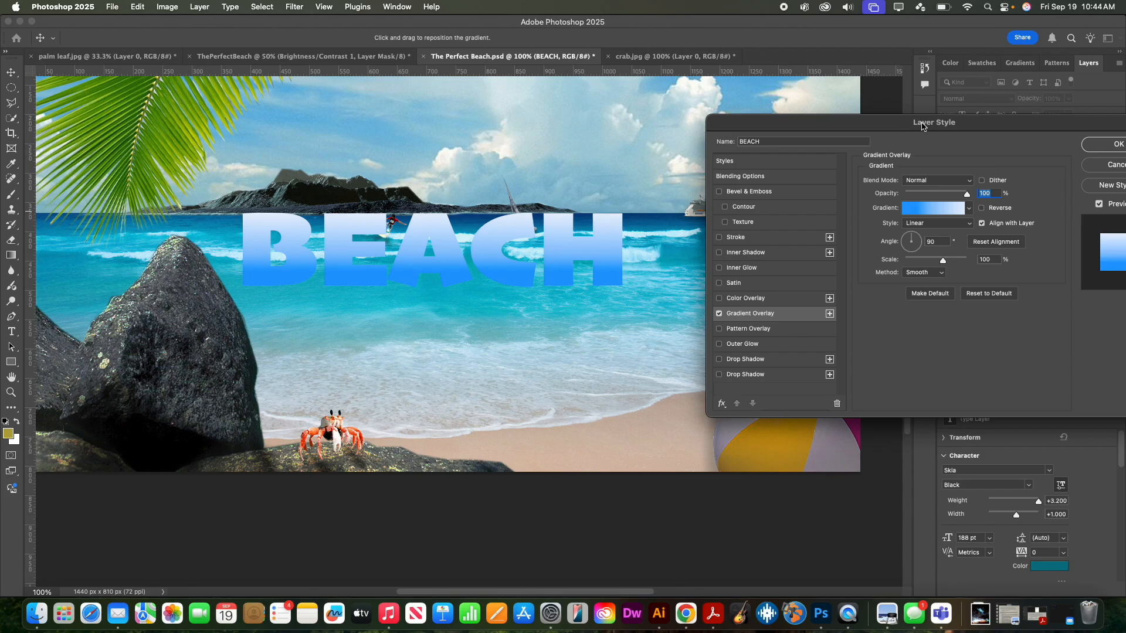
- Give BEACH a 4 px f6ff00 yellow stroke and Bevel & Emboss, with no drop shadow
click(718, 360)
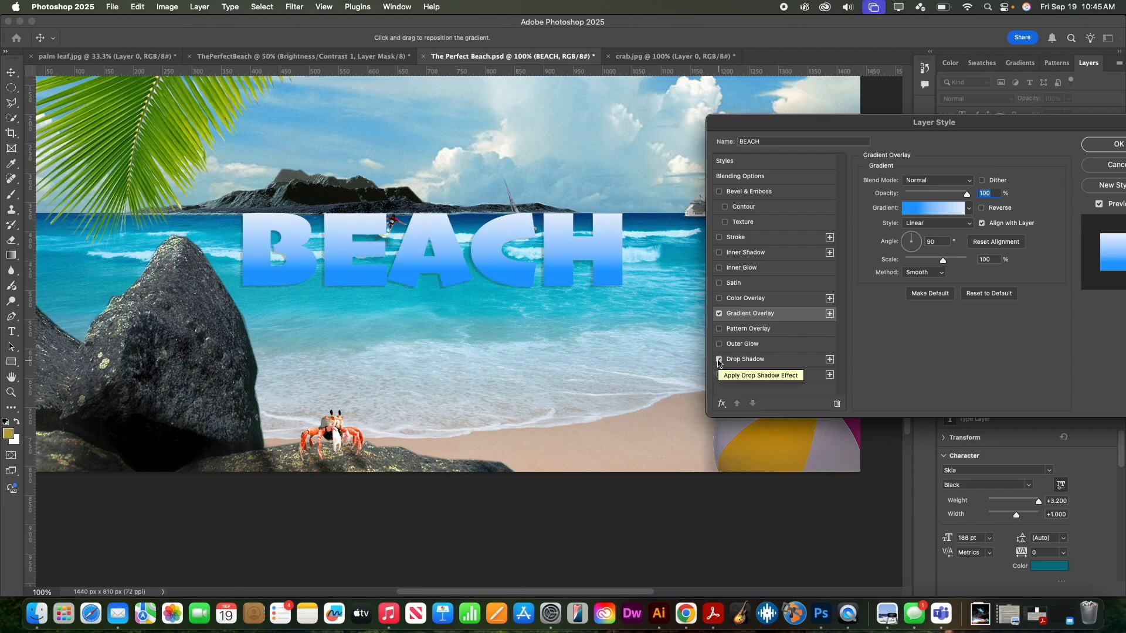
click(719, 360)
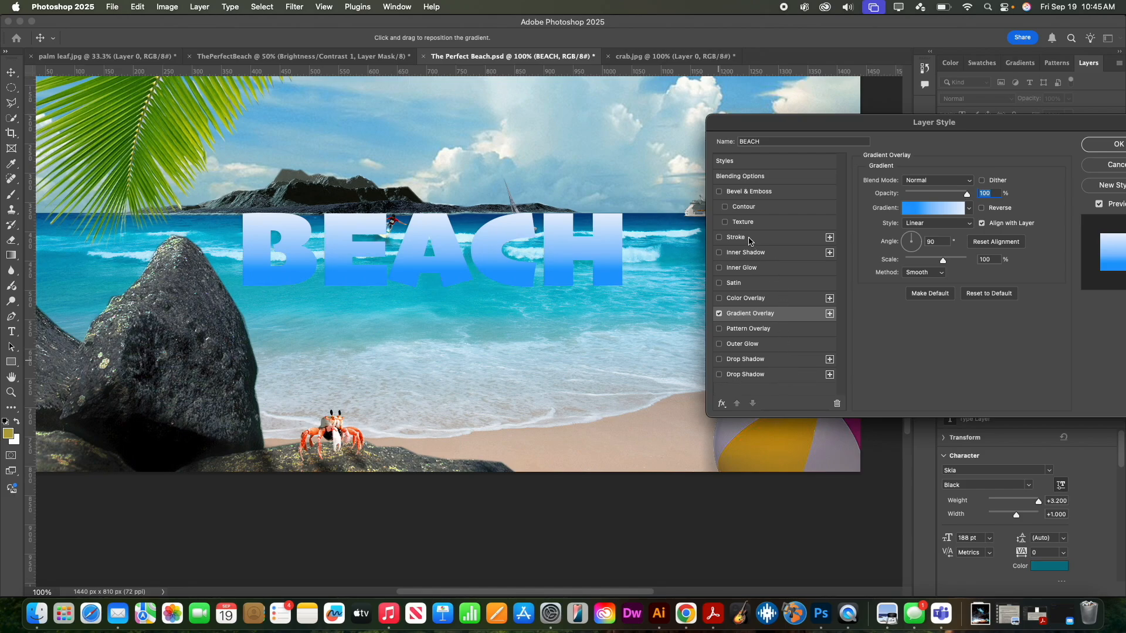
click(719, 238)
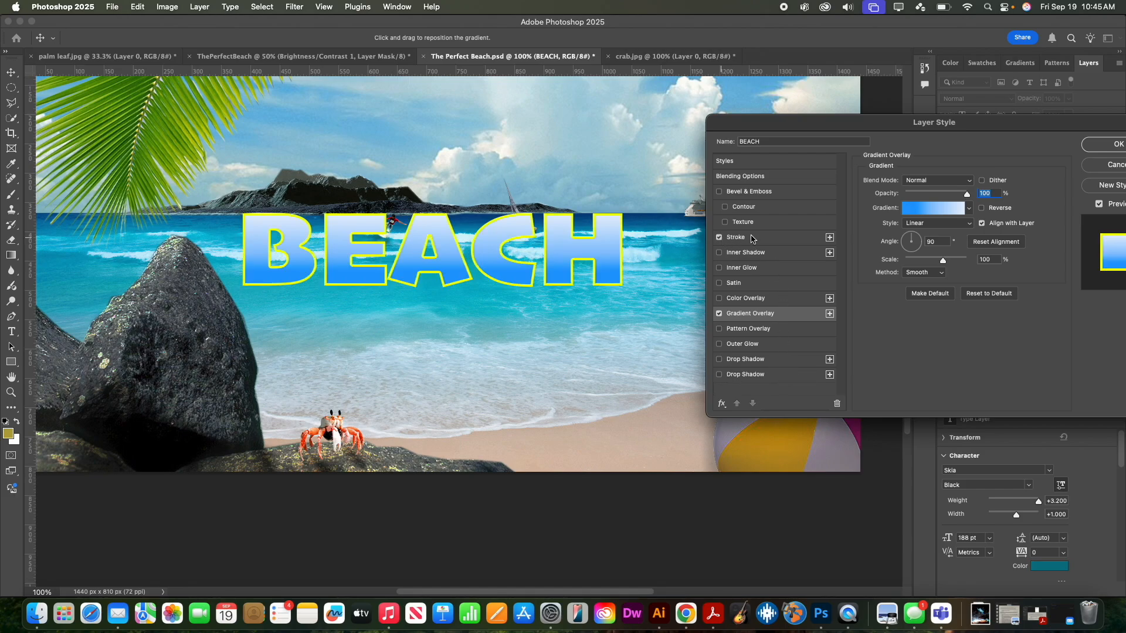
click(772, 238)
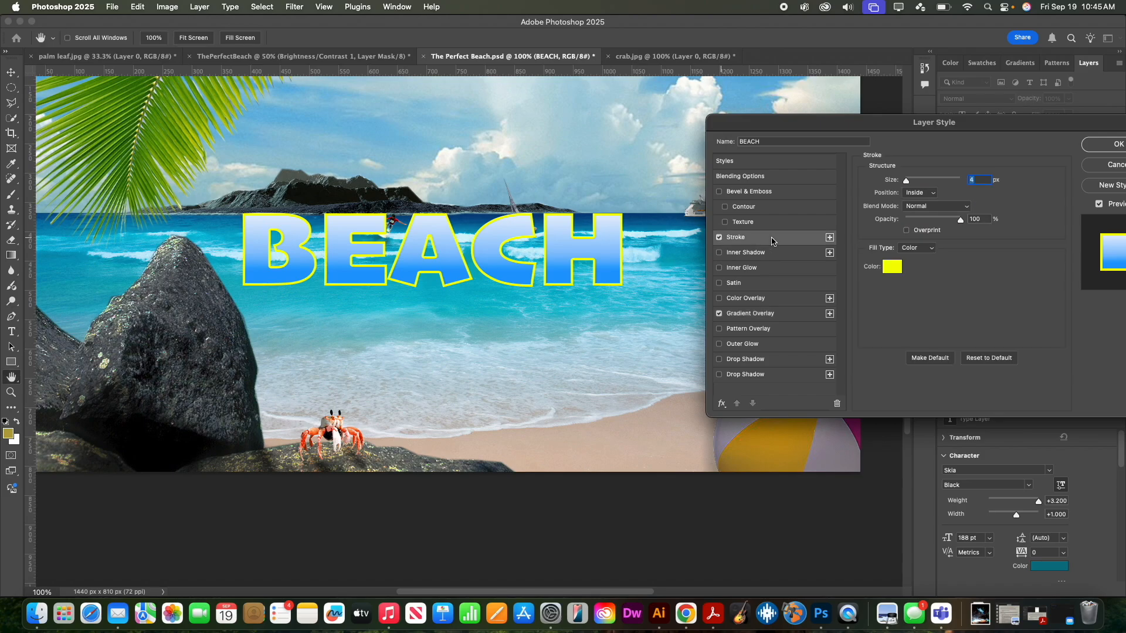
click(893, 268)
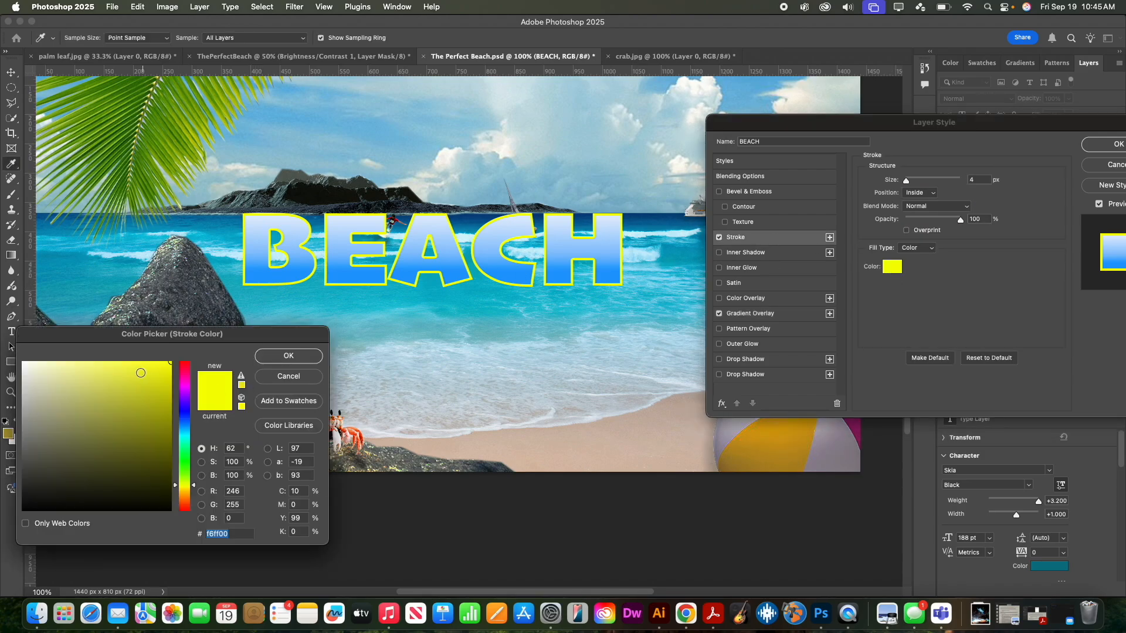
click(139, 370)
drag(139, 370, 179, 362)
click(292, 357)
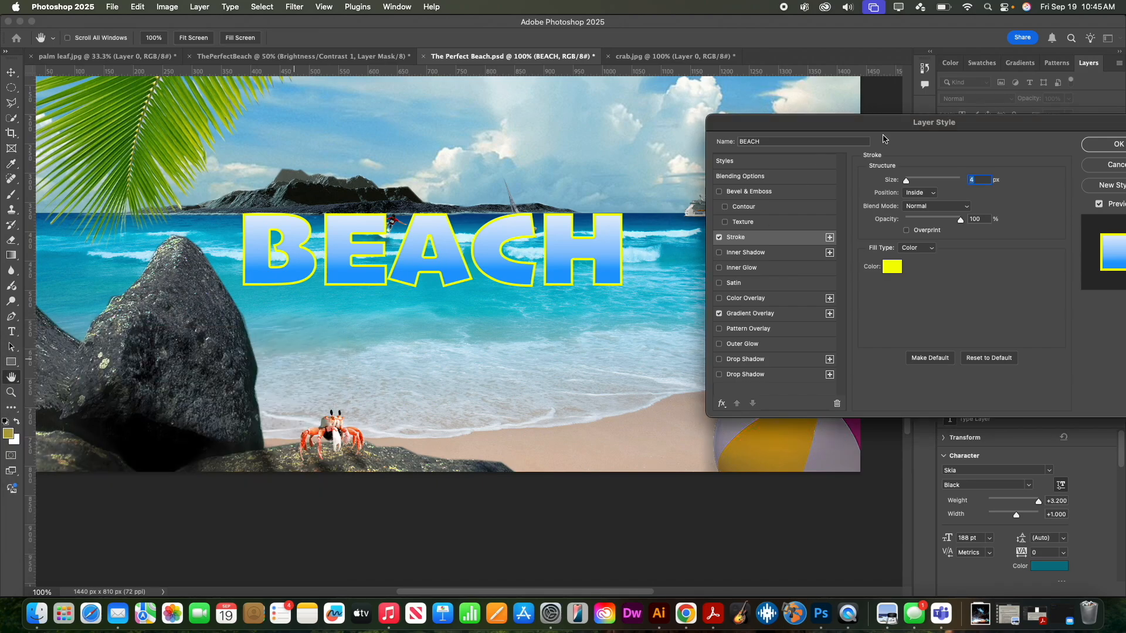
click(723, 221)
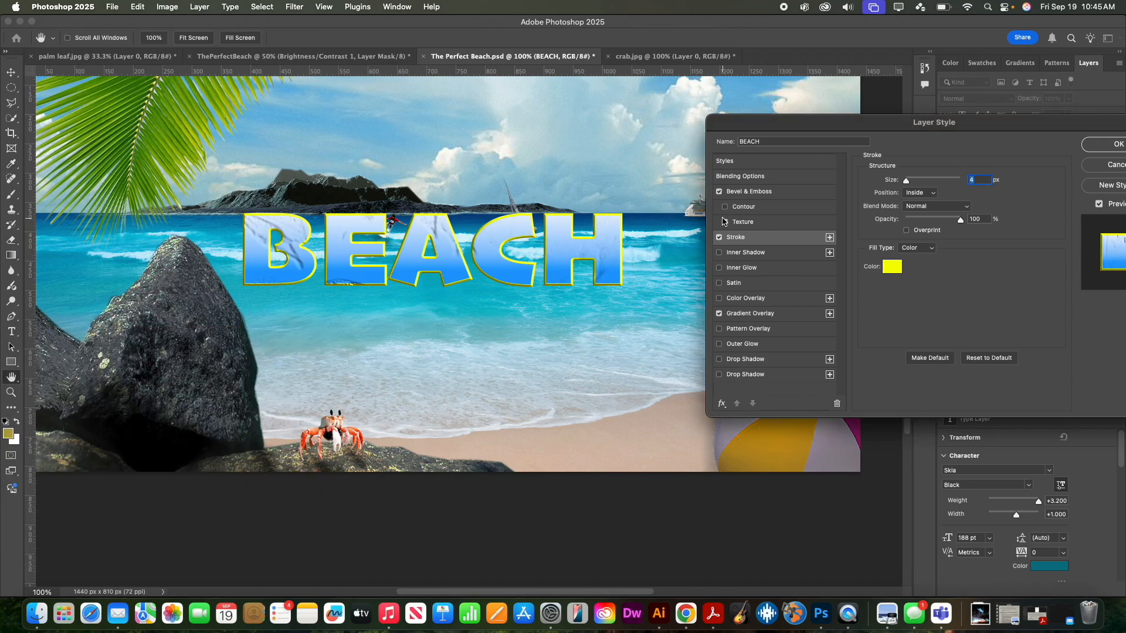
- Try a Trees pattern texture on the bevel, then cancel all BEACH style changes
click(762, 227)
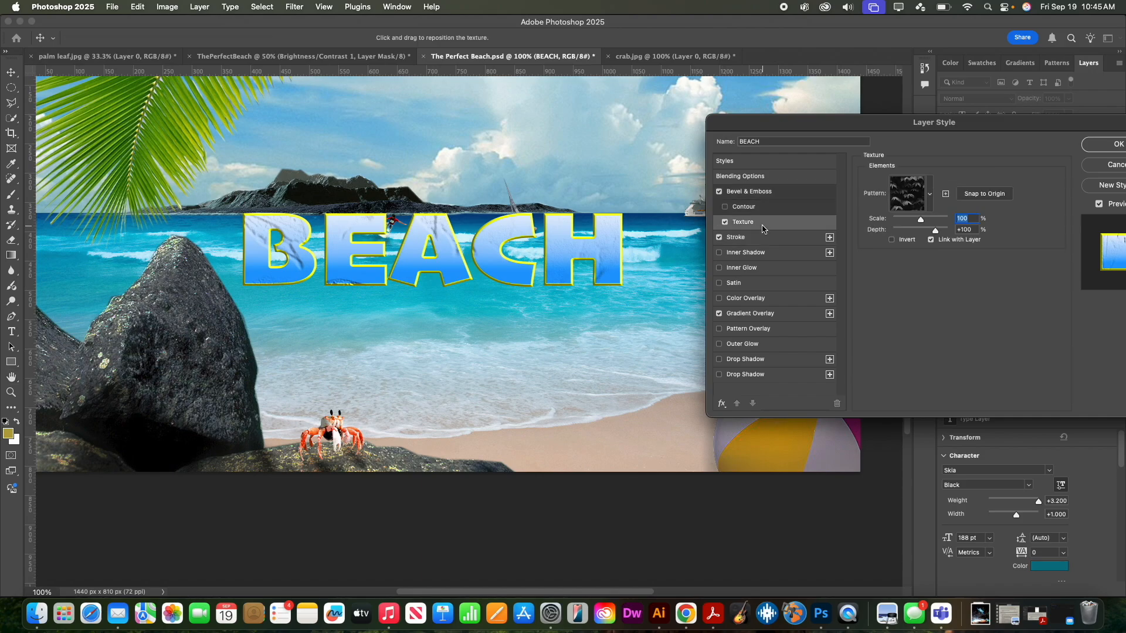
click(930, 194)
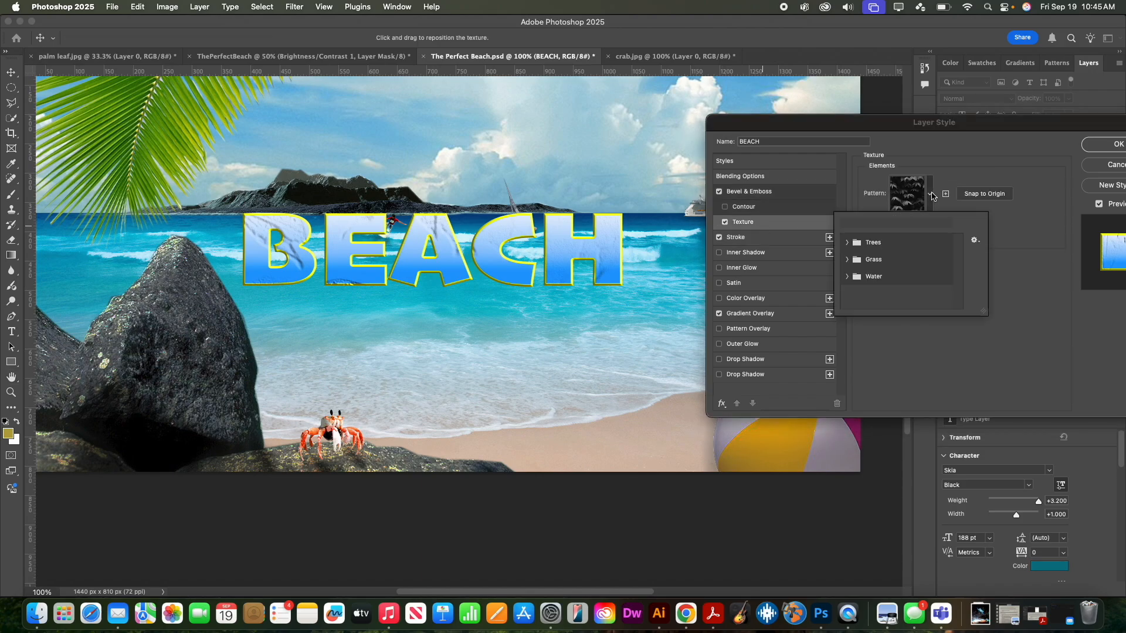
click(848, 242)
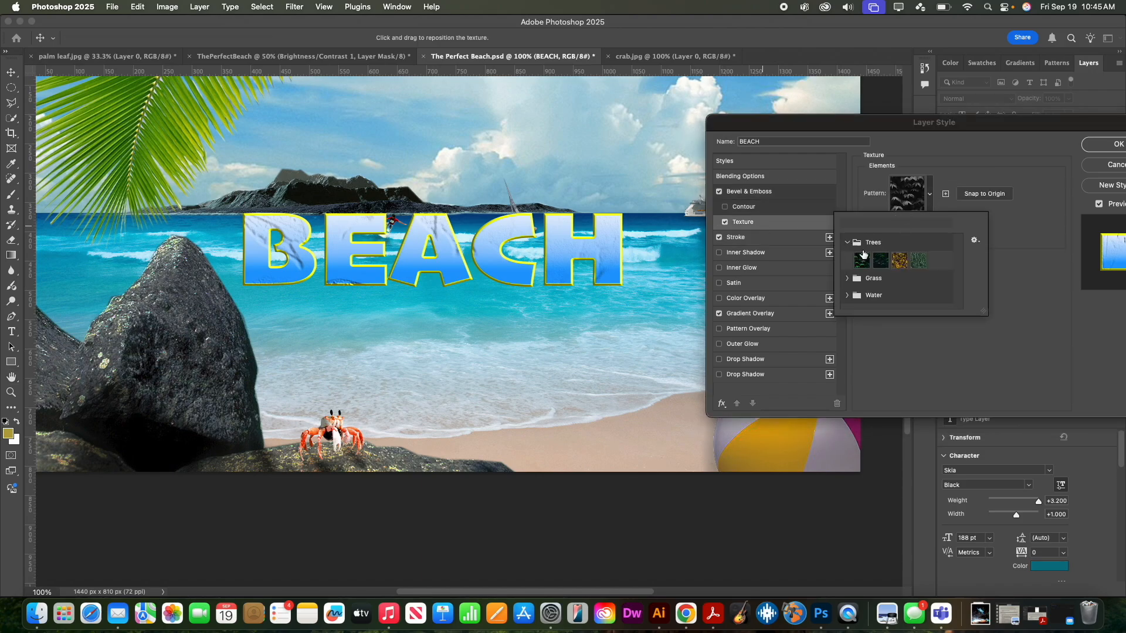
click(917, 260)
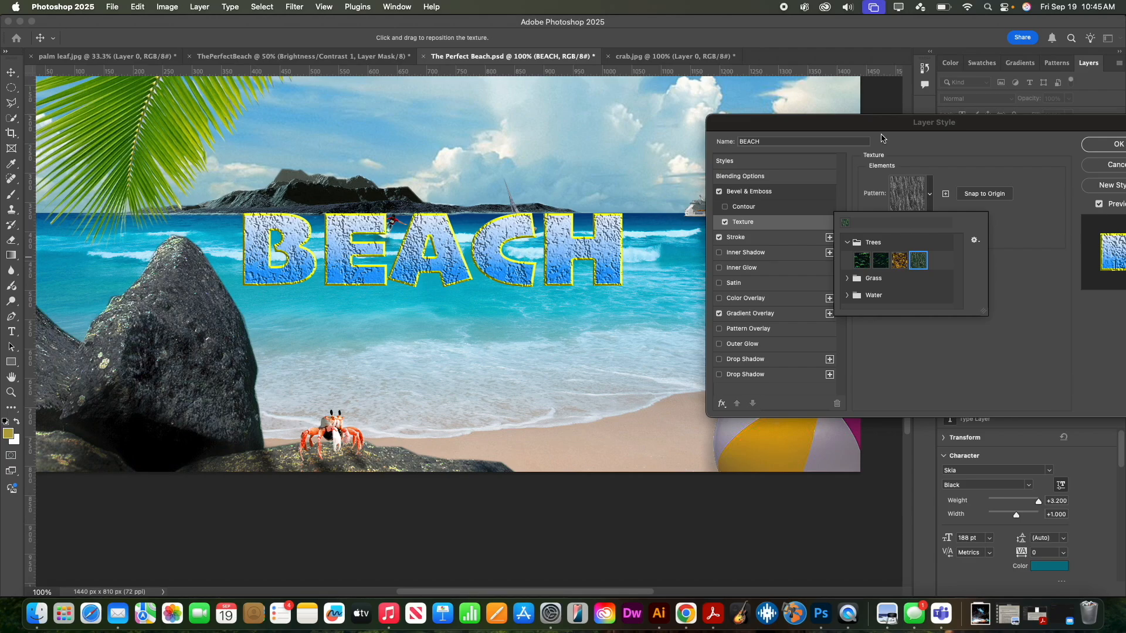
click(1106, 165)
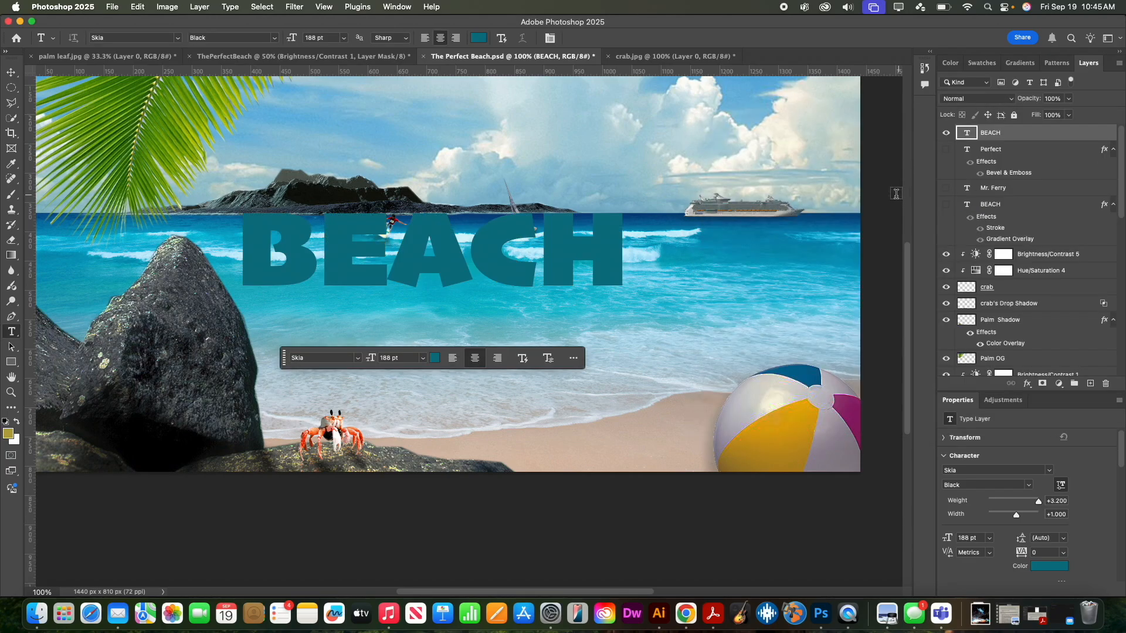
- Re-enable Gradient Overlay and Stroke in the BEACH layer style and apply them
double_click(1023, 136)
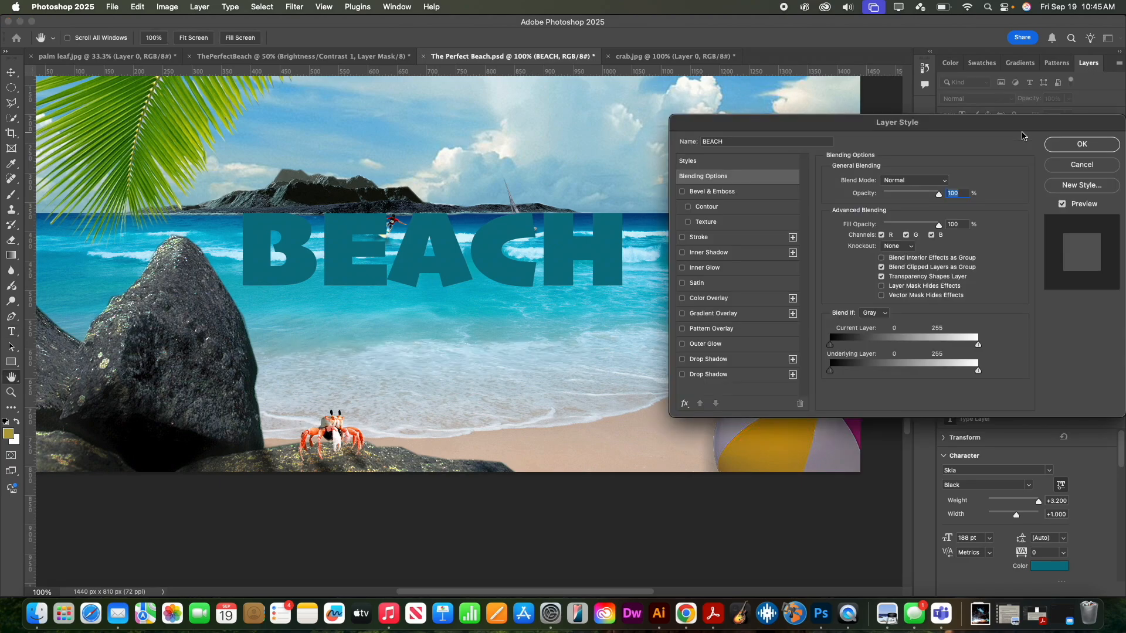
click(682, 314)
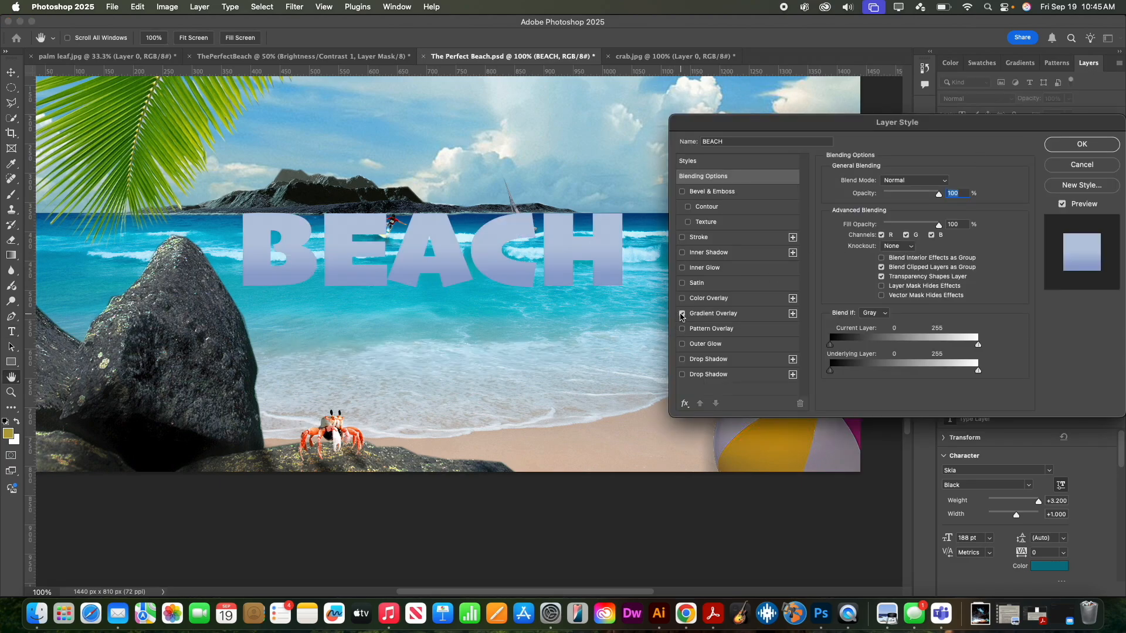
click(683, 238)
click(1074, 147)
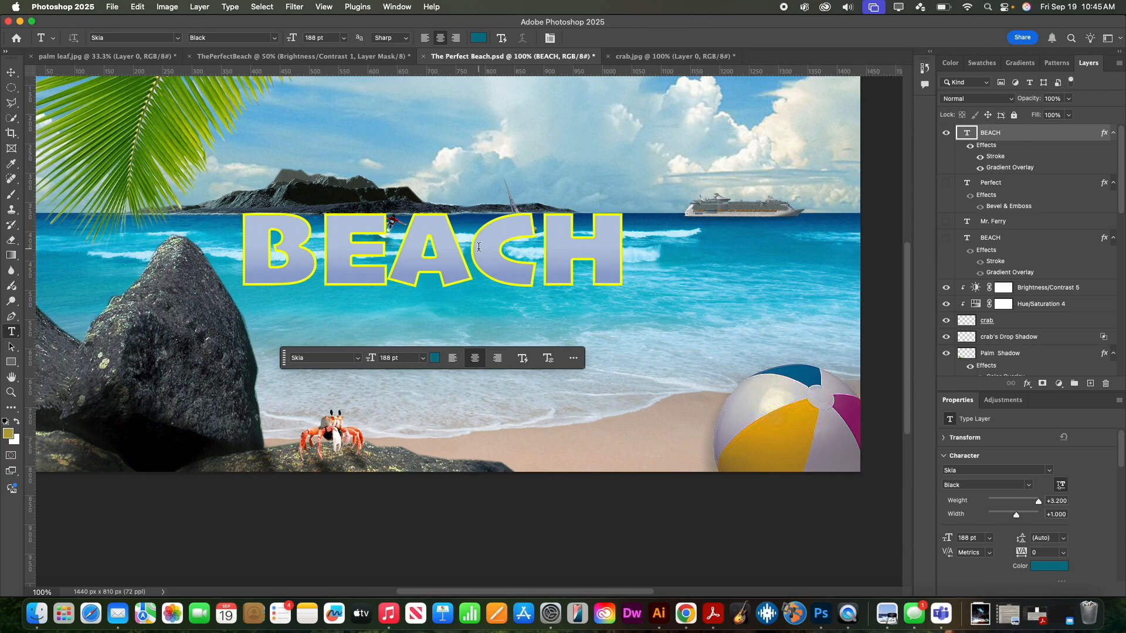
- Type Perfect in Allura 188 pt as a new text layer in the upper right sky
click(636, 160)
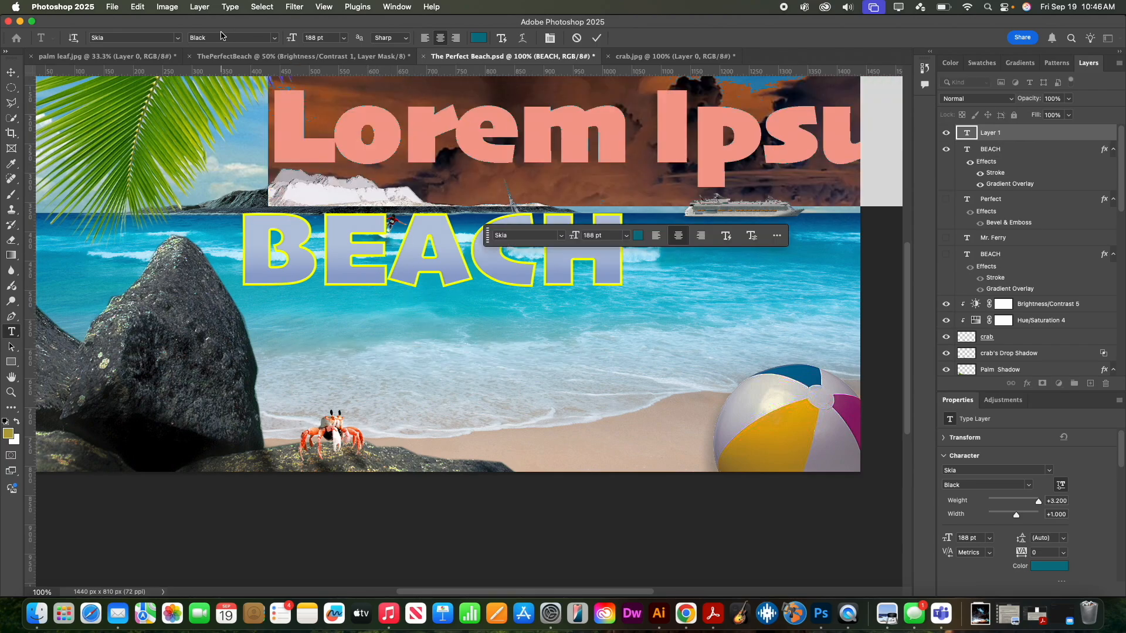
click(177, 37)
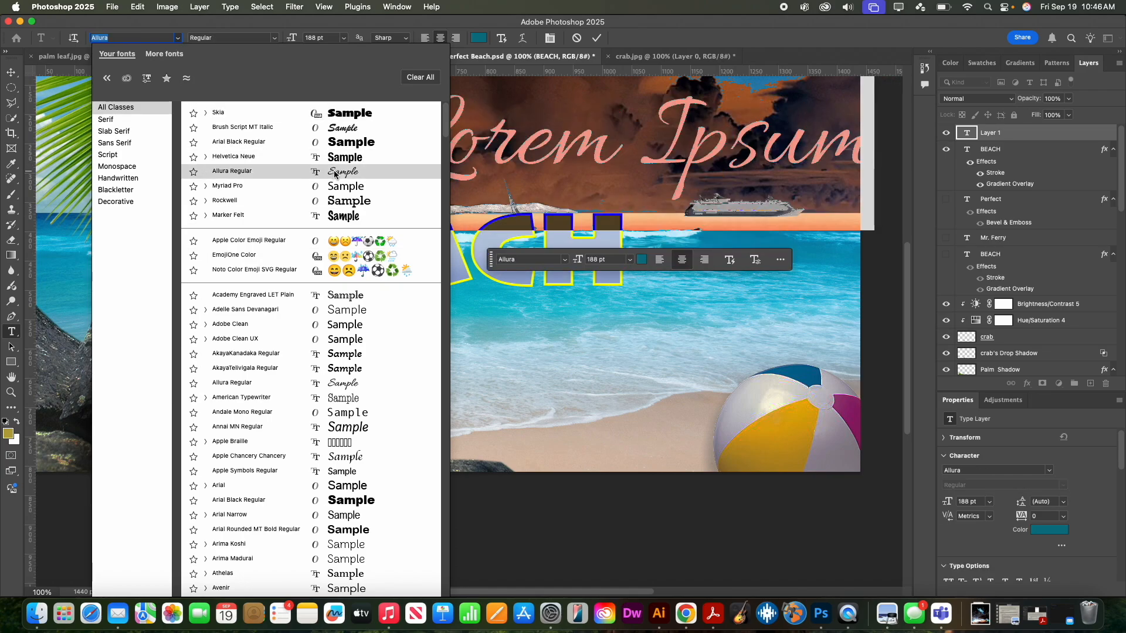
click(340, 384)
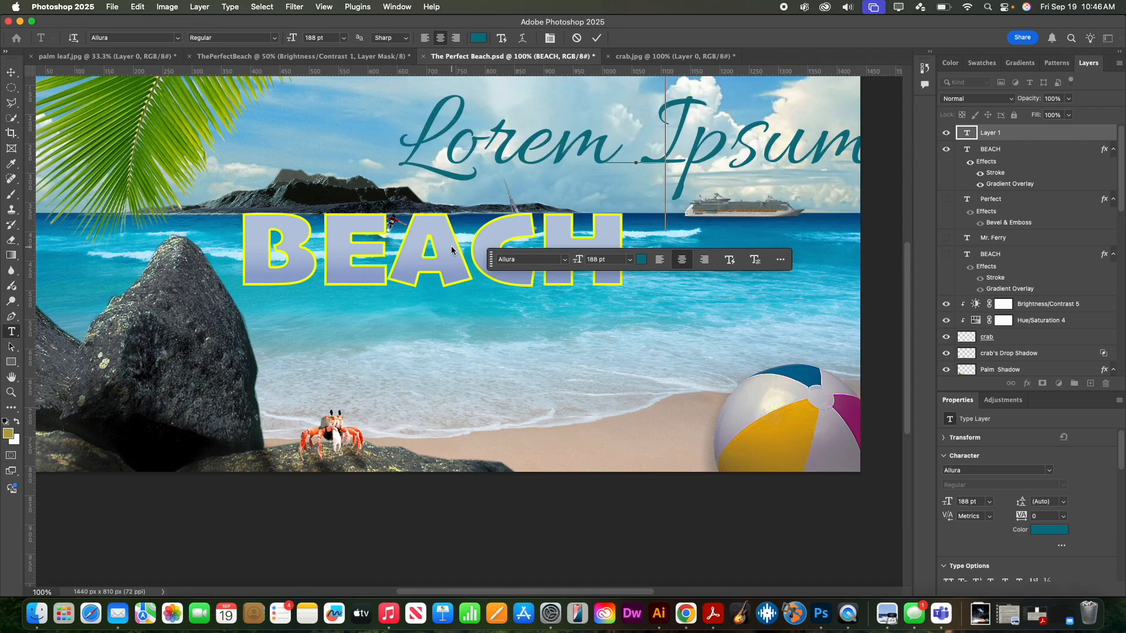
text(Perfect)
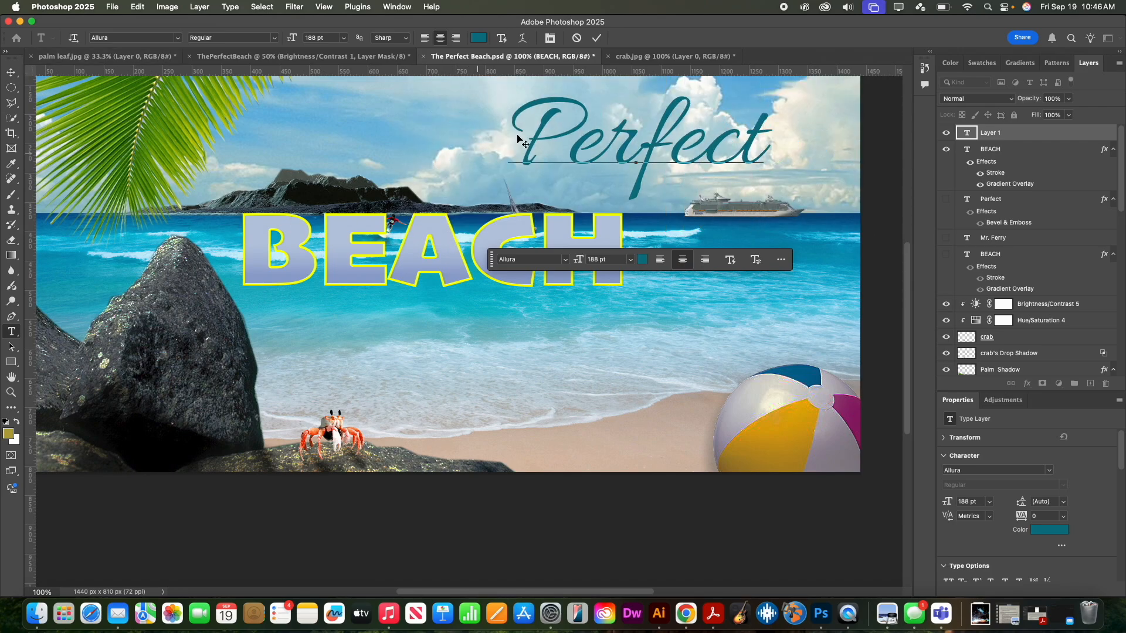
- Colour the Perfect text bright magenta ff00ad and commit it
drag(534, 121, 784, 127)
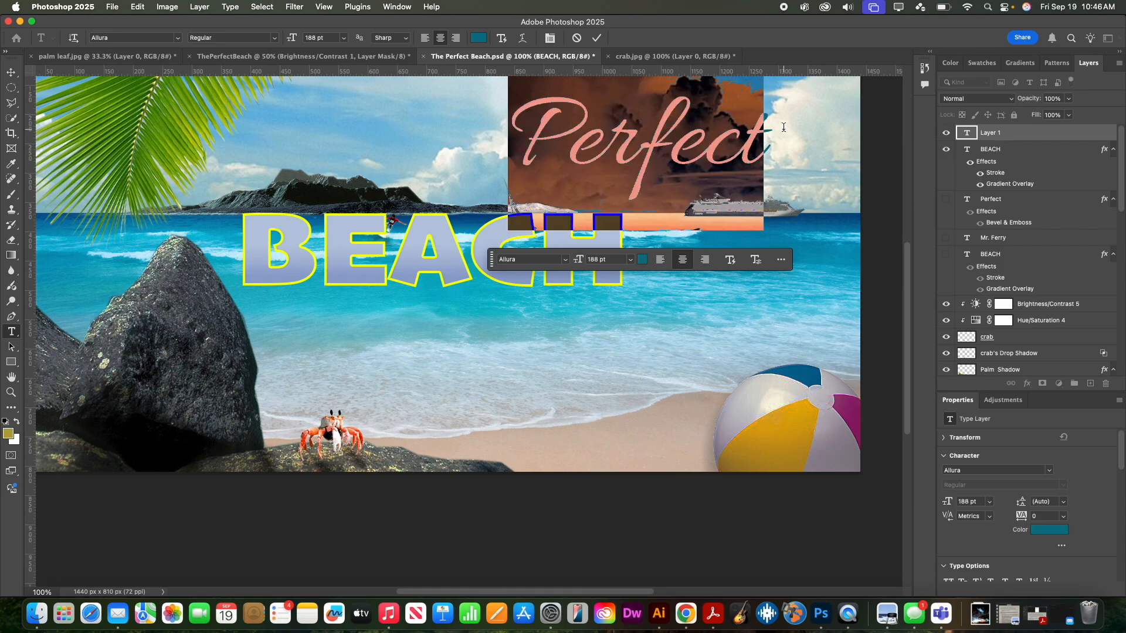
click(8, 434)
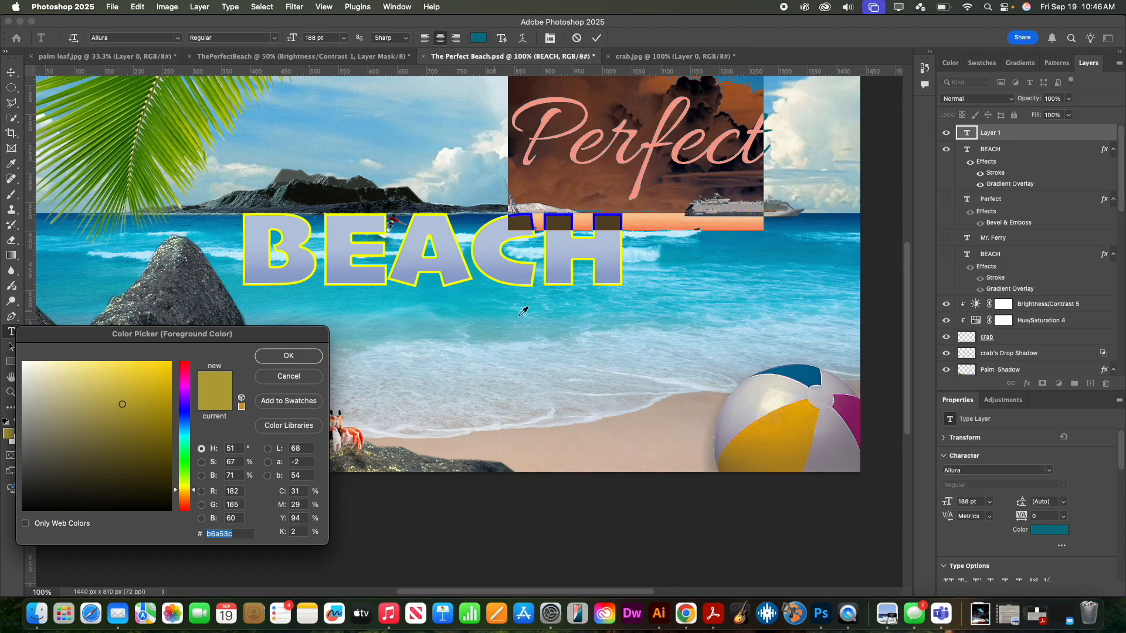
click(860, 405)
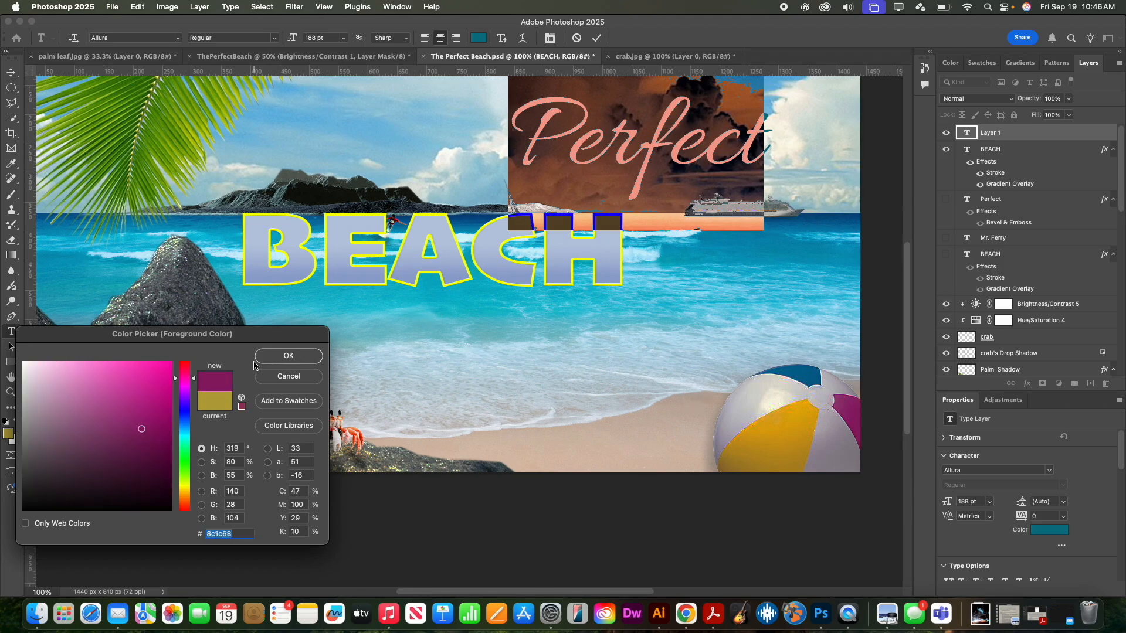
drag(140, 429, 173, 352)
click(288, 355)
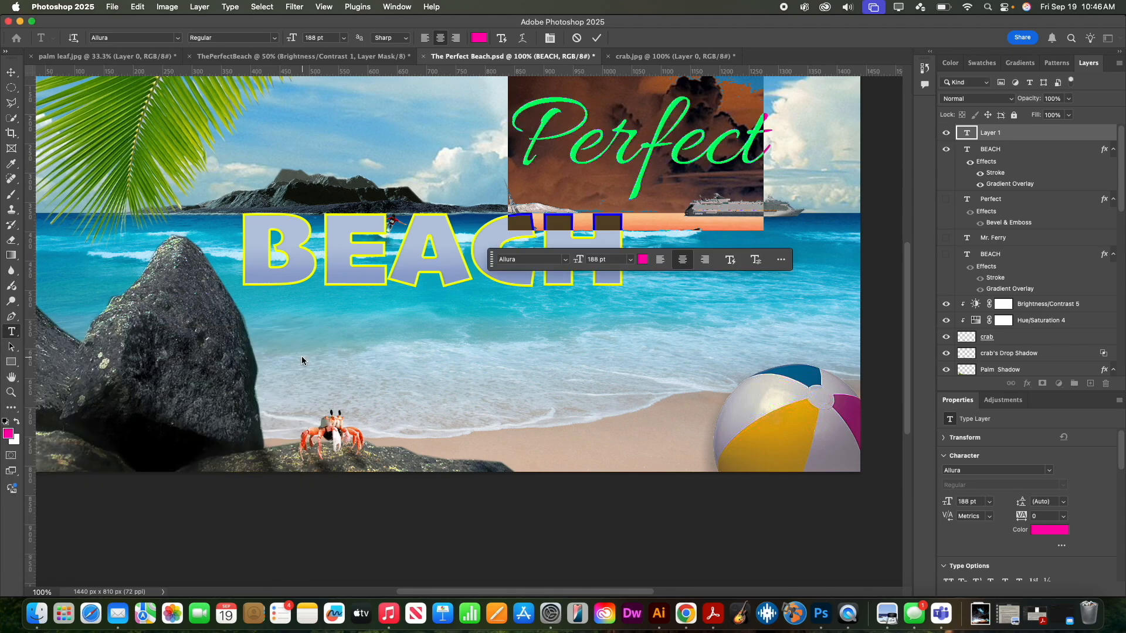
key(super)
click(11, 72)
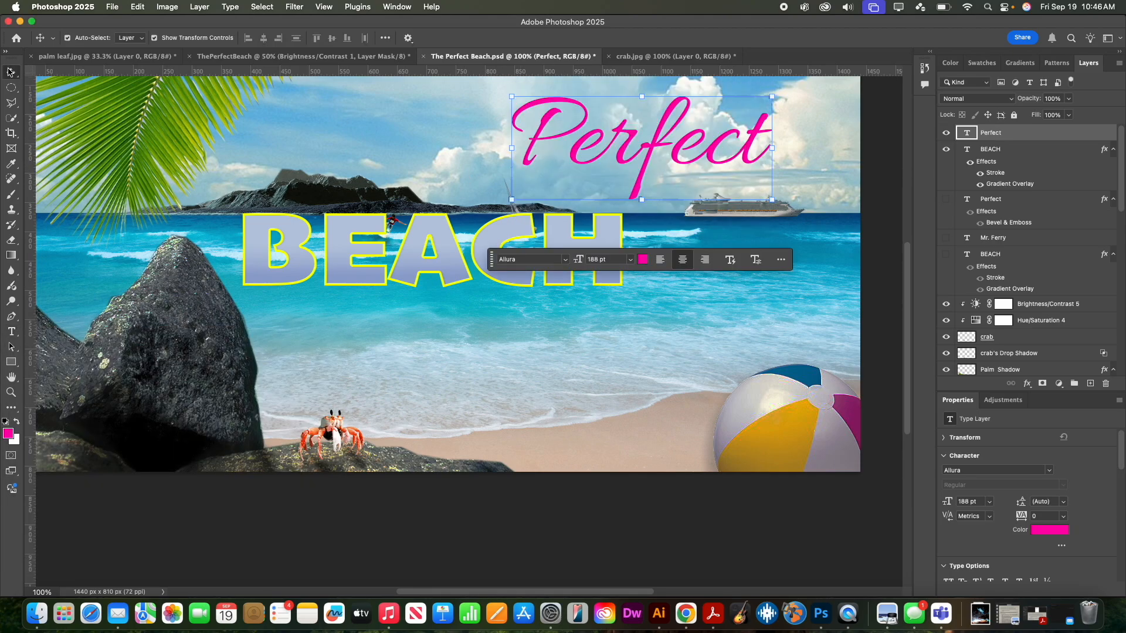
- Move Perfect over BEACH's left side, rotate it about -18.74° and scale it to 78.42%
drag(564, 130, 289, 175)
drag(494, 135, 469, 97)
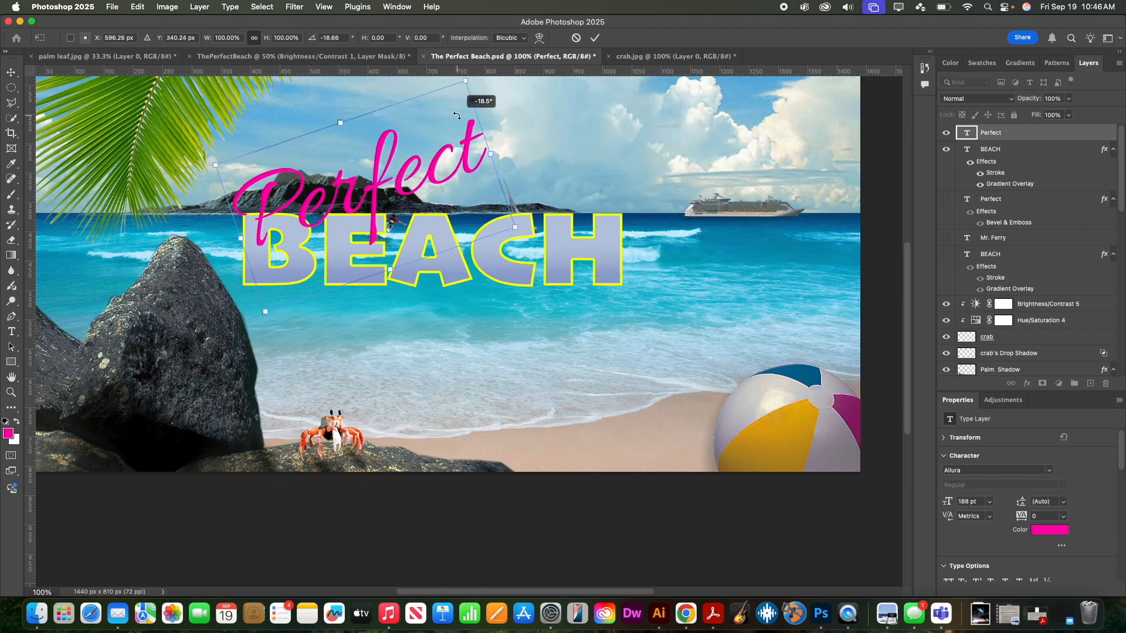
drag(421, 174, 369, 171)
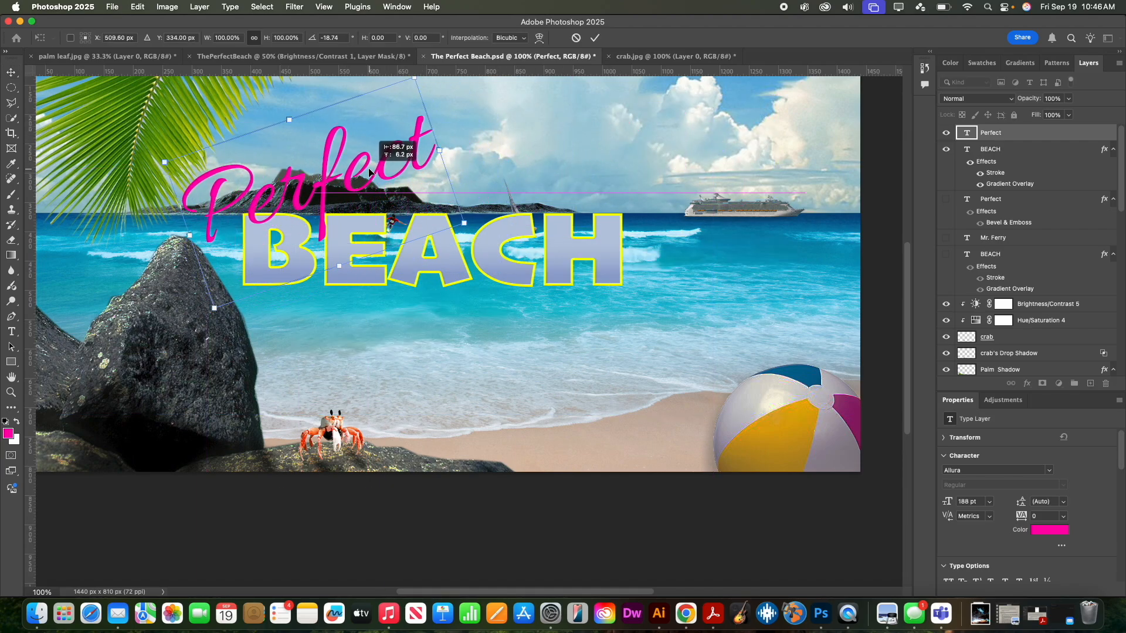
drag(467, 229, 401, 215)
drag(317, 184, 340, 184)
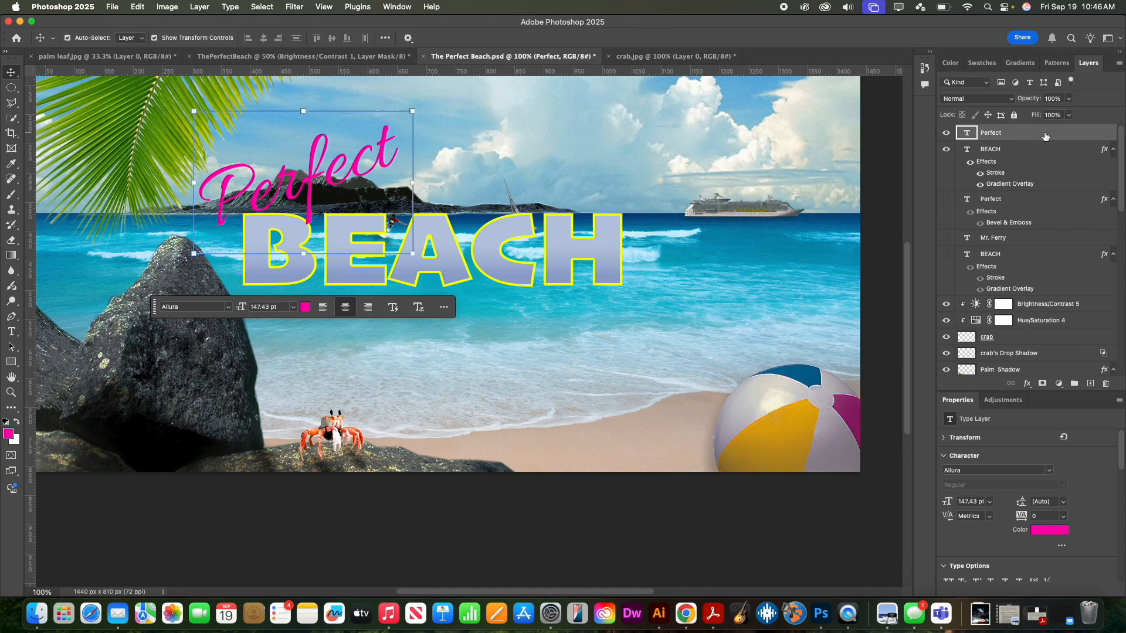
- Give Perfect a Bevel & Emboss with Contour, Outer Bevel style, deeper depth and 13 px size
double_click(1068, 134)
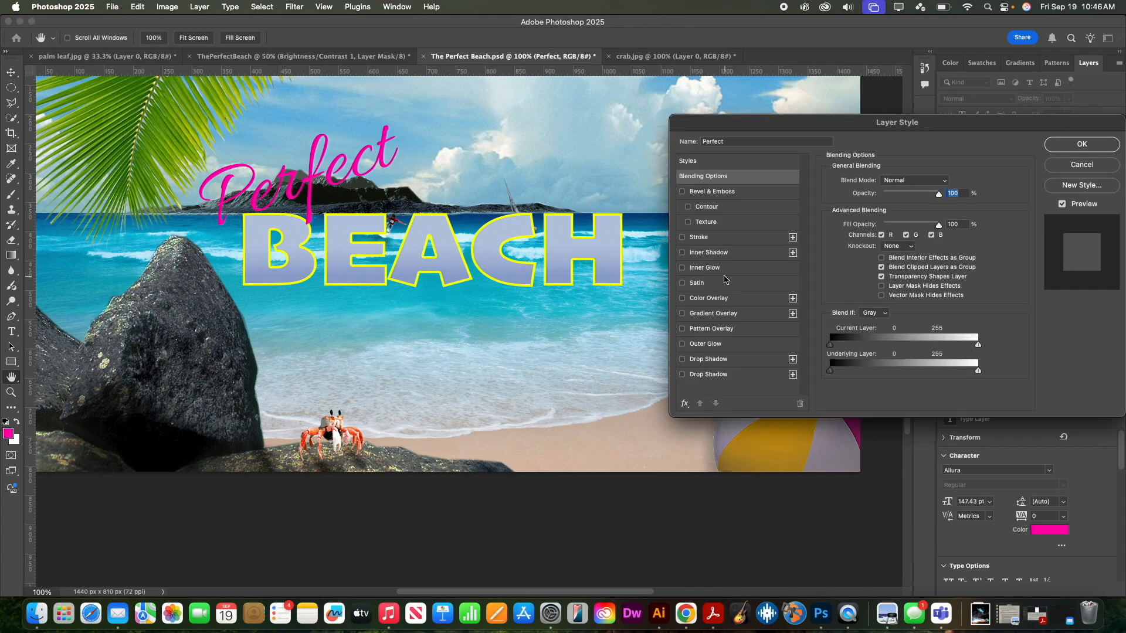
click(683, 192)
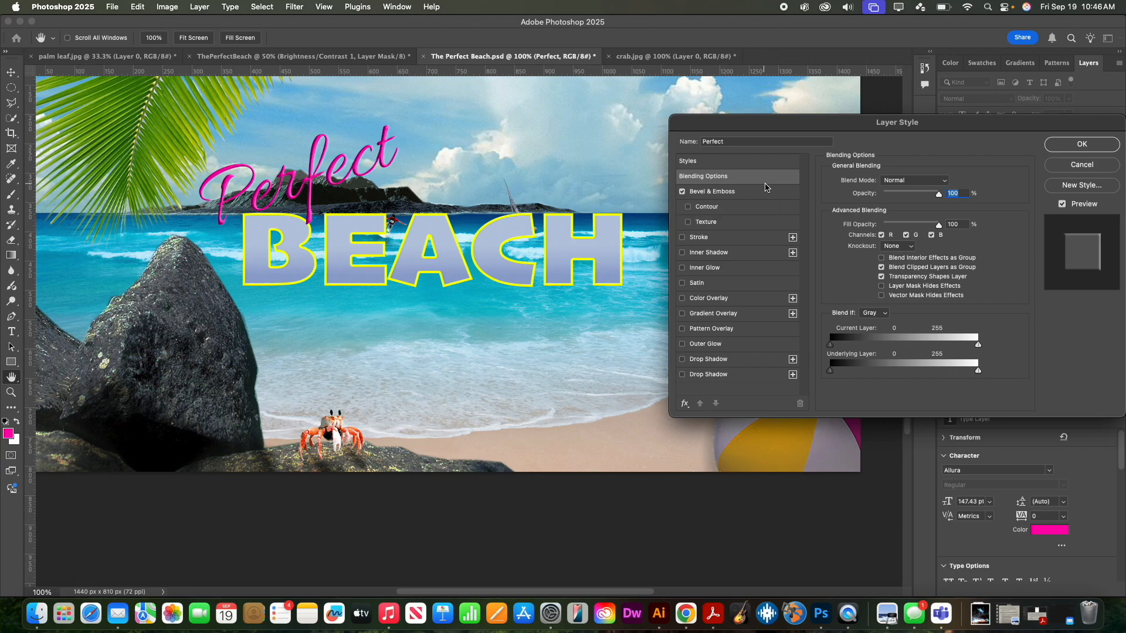
click(757, 180)
mouse_move(939, 196)
mouse_down()
mouse_move(910, 197)
mouse_move(964, 199)
mouse_move(953, 194)
mouse_up()
click(737, 213)
click(765, 191)
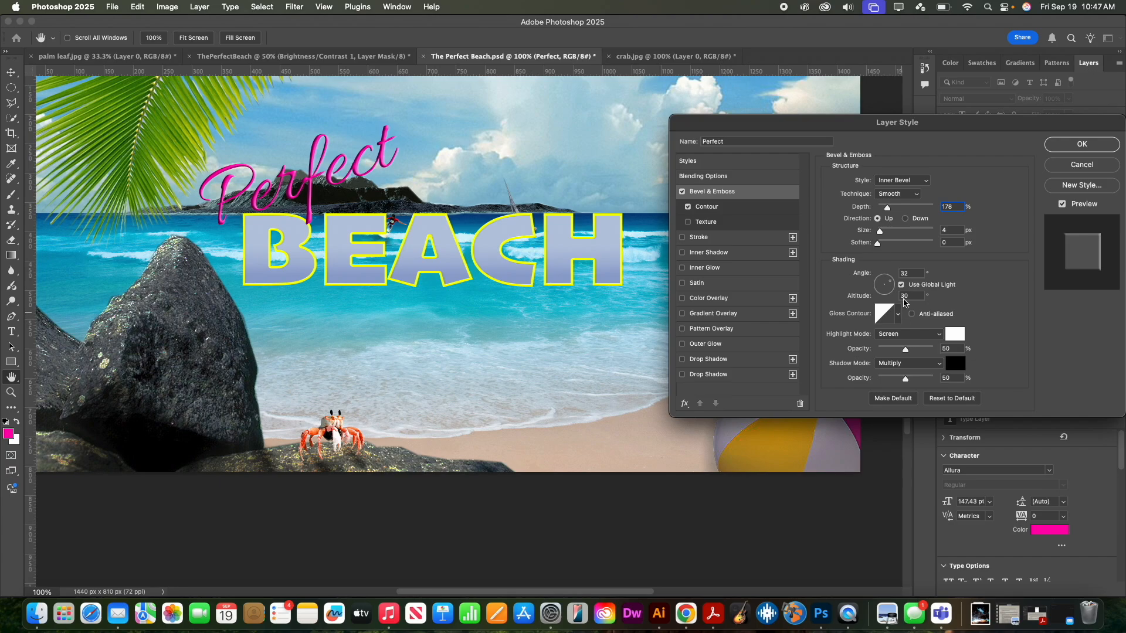
mouse_move(887, 208)
mouse_down()
mouse_move(912, 212)
mouse_move(878, 211)
mouse_move(907, 212)
mouse_move(889, 213)
mouse_up()
click(919, 182)
click(911, 170)
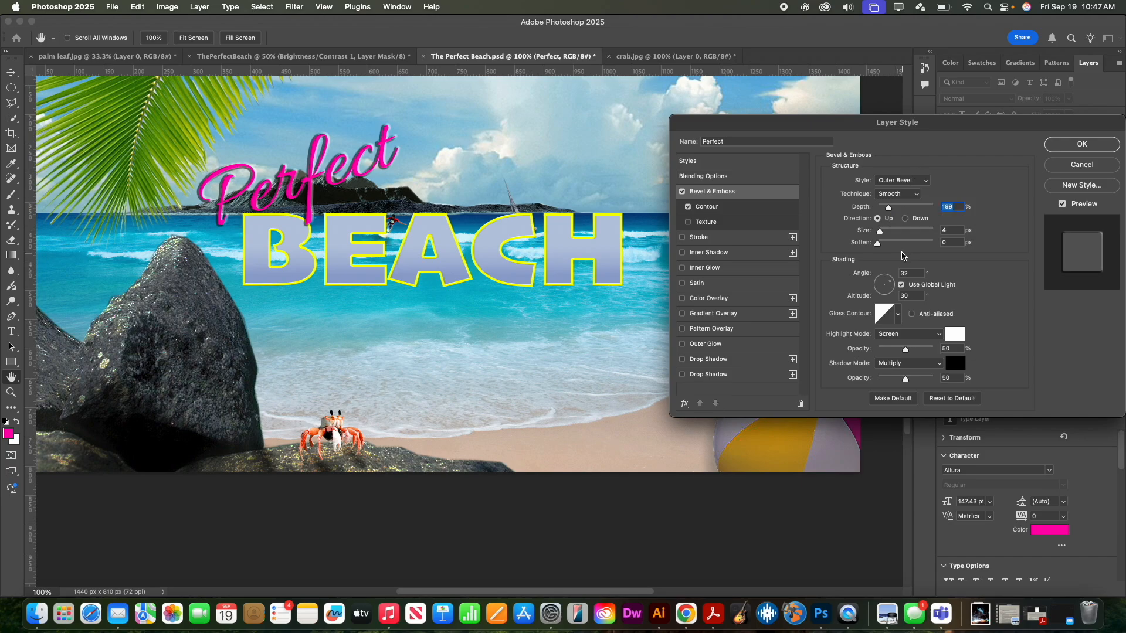
drag(880, 232, 880, 235)
- Move the Perfect layer below BEACH and shift the script about 34 px left
click(1082, 144)
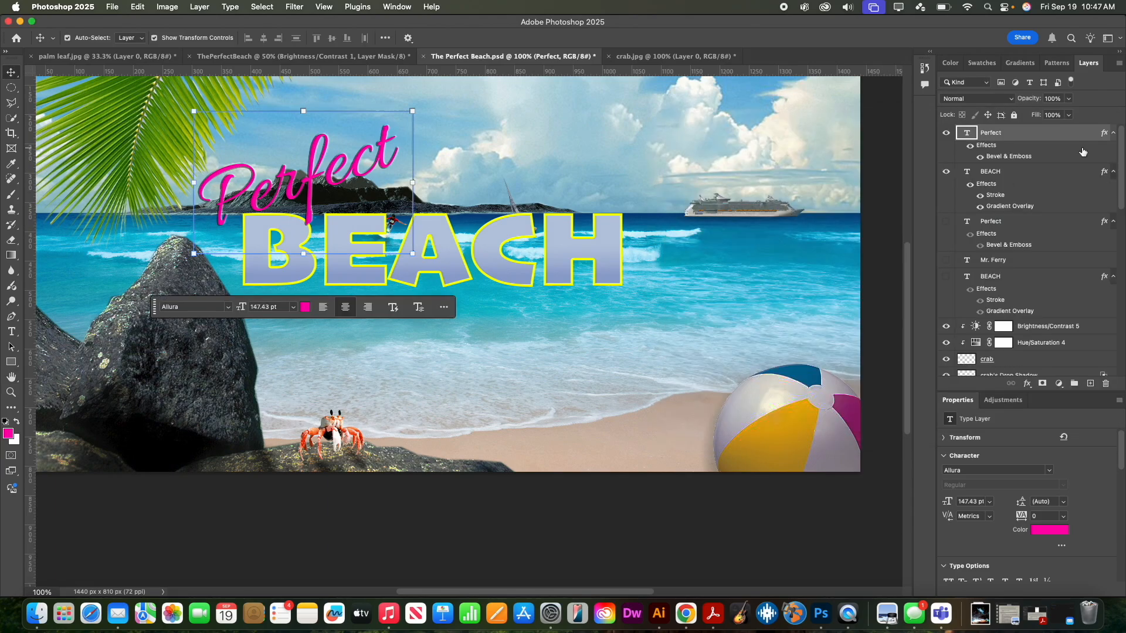
drag(364, 164, 313, 179)
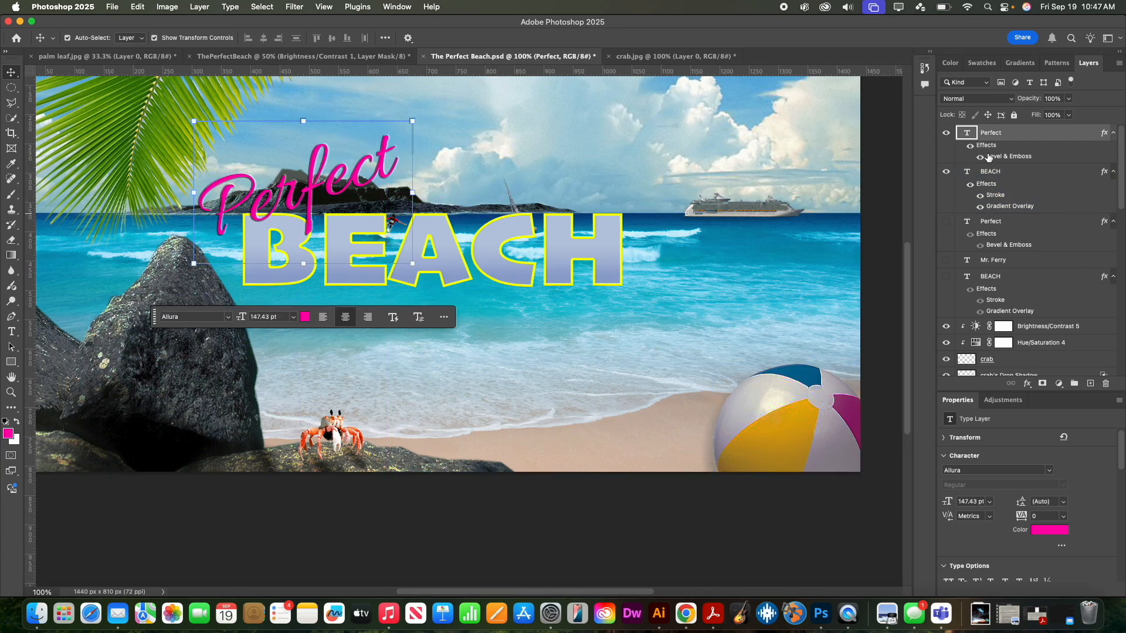
drag(1021, 138, 1010, 263)
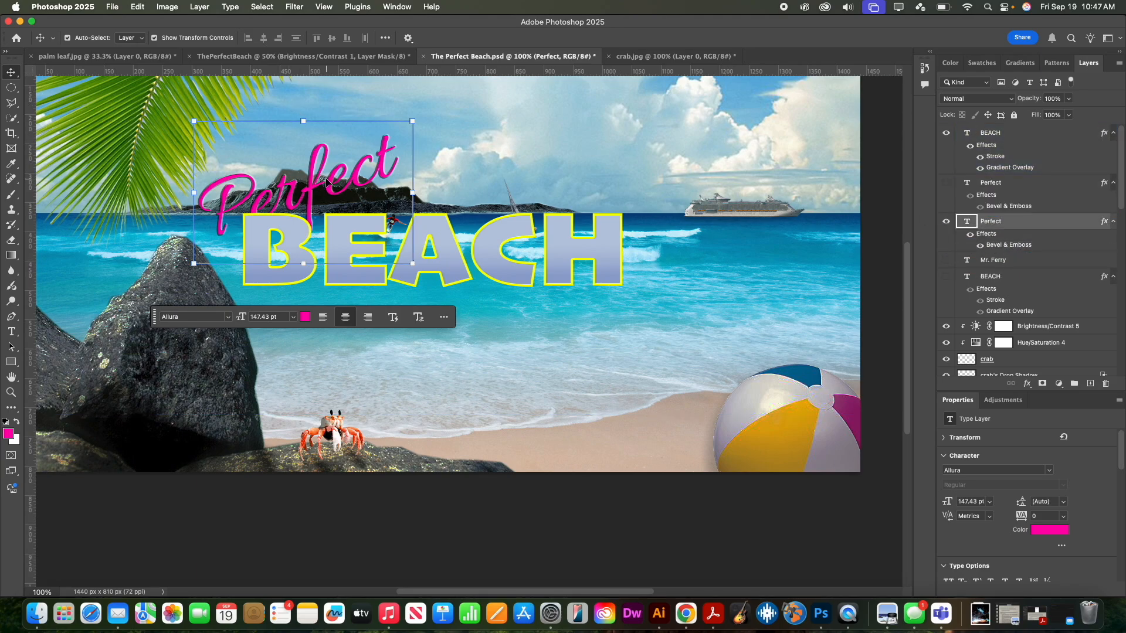
drag(325, 182, 306, 179)
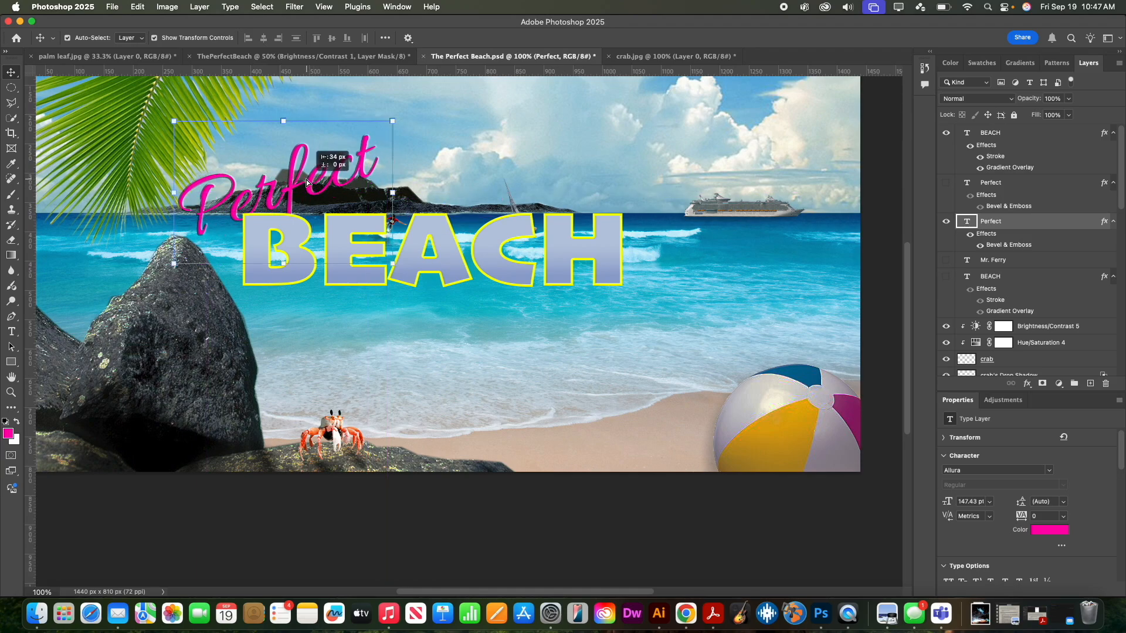
- Select both the BEACH and Perfect layers together
click(433, 194)
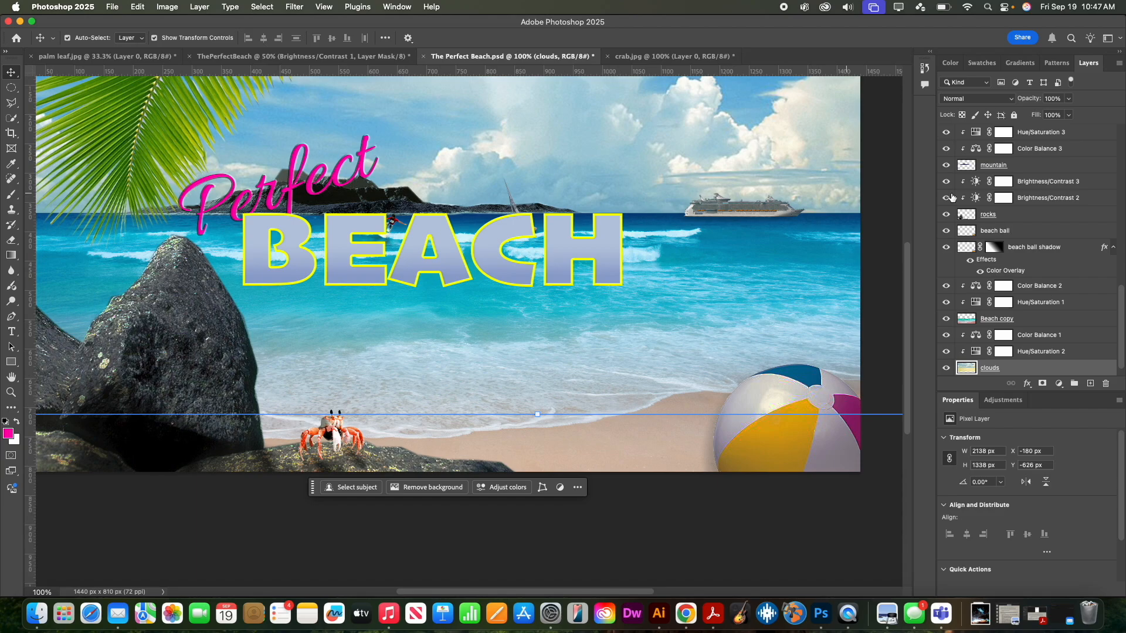
scroll(953, 199, up, 10)
click(1030, 139)
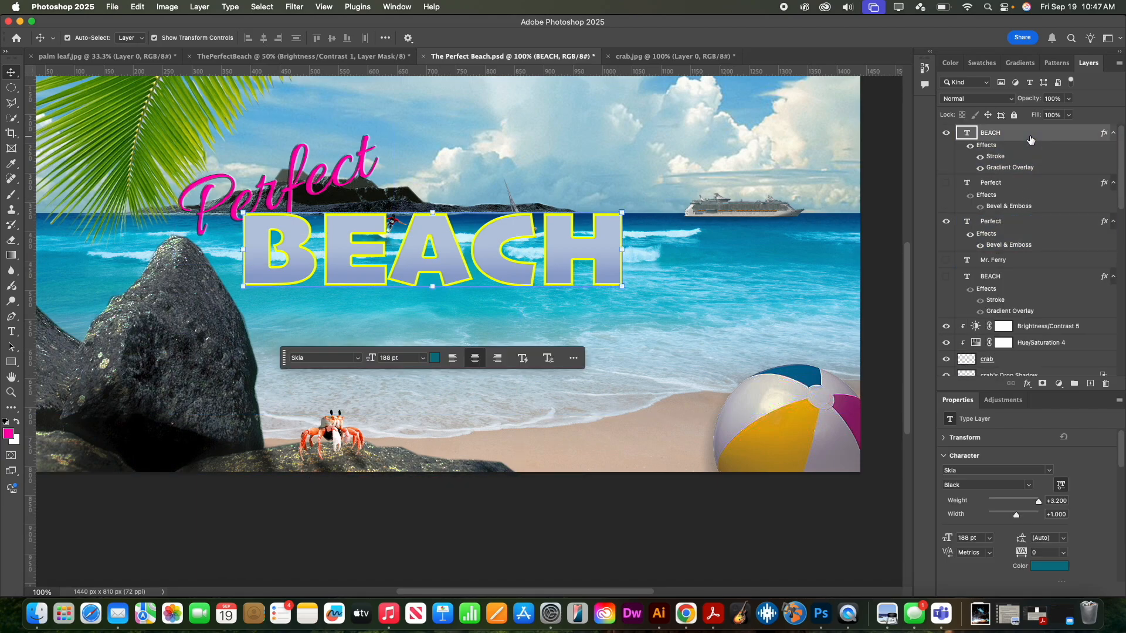
click(1030, 223)
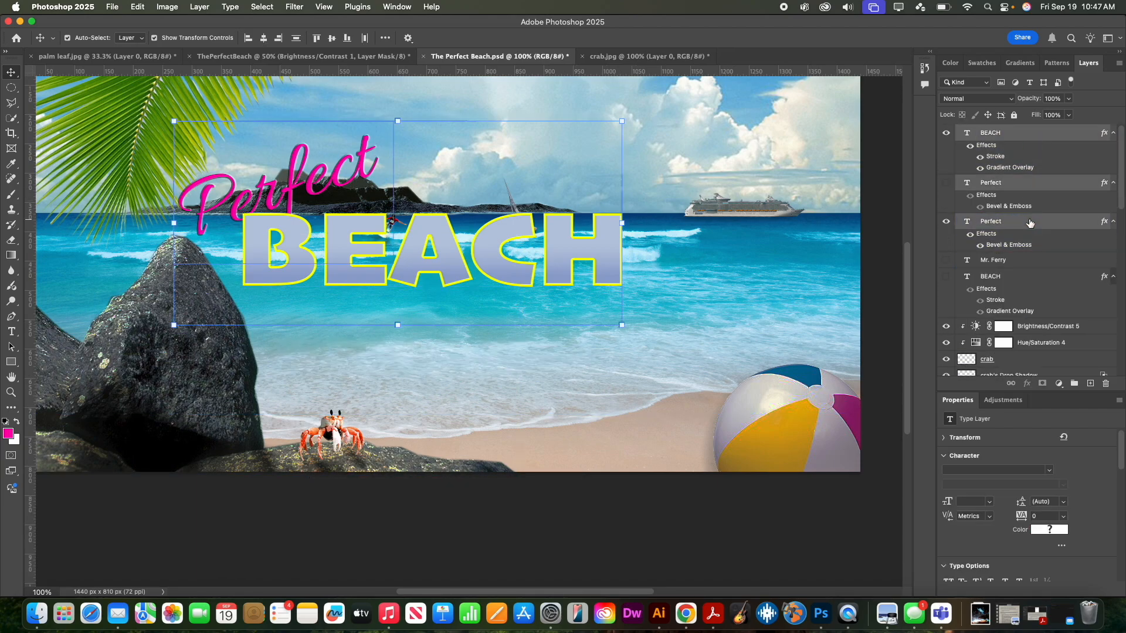
- Scale the Perfect and BEACH titles together to about 62% and shift them down-right toward the shoreline
drag(430, 243, 506, 323)
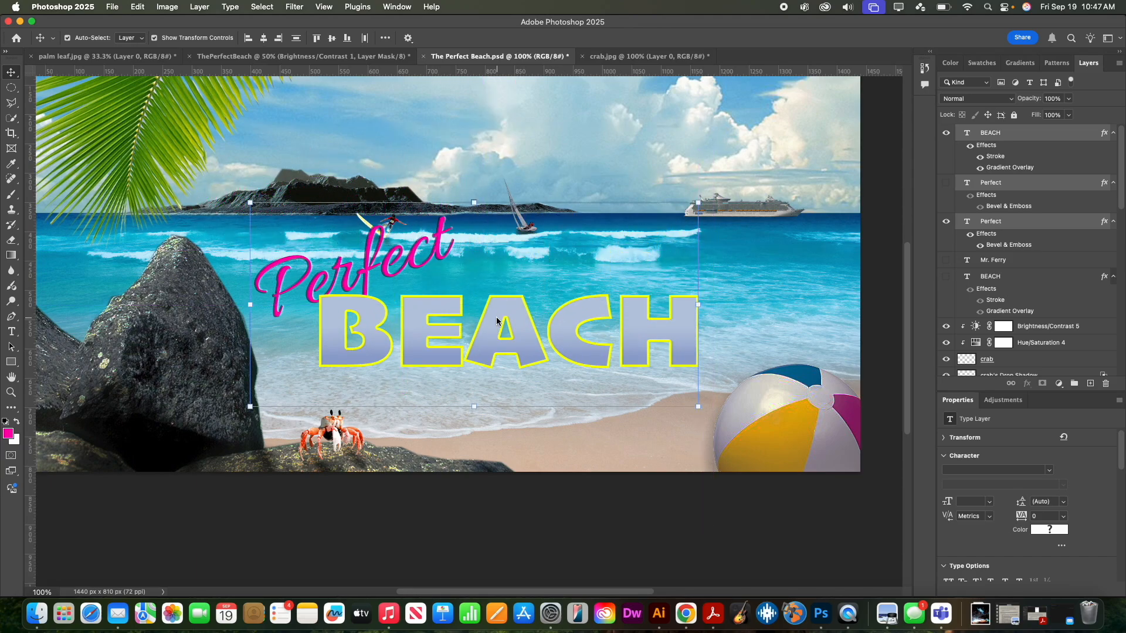
click(698, 202)
drag(698, 203, 528, 280)
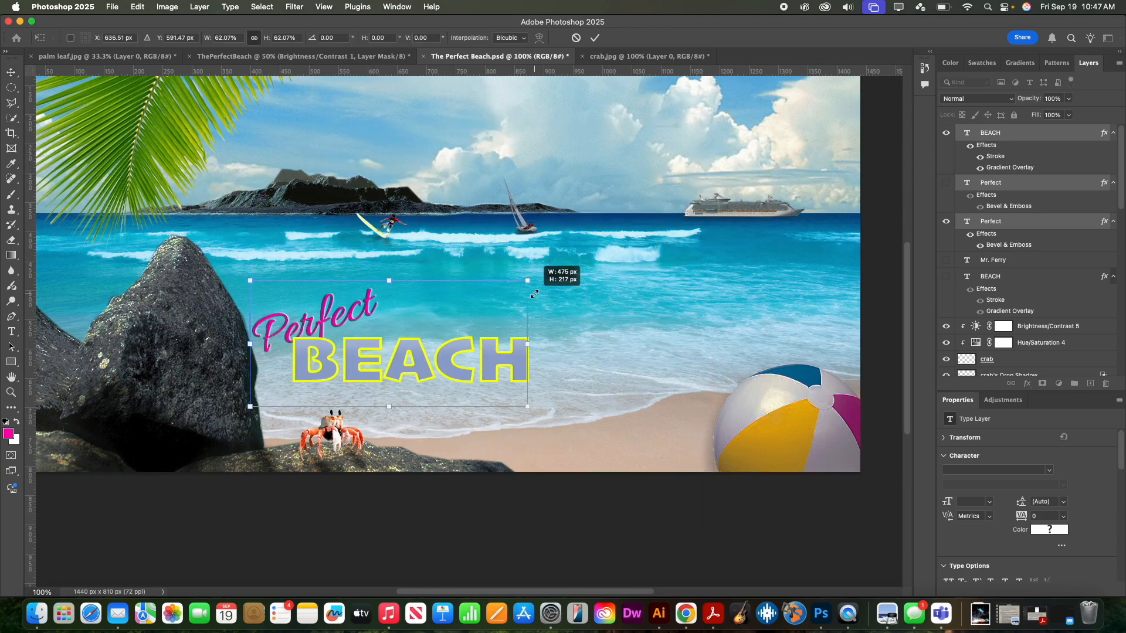
drag(457, 354, 530, 343)
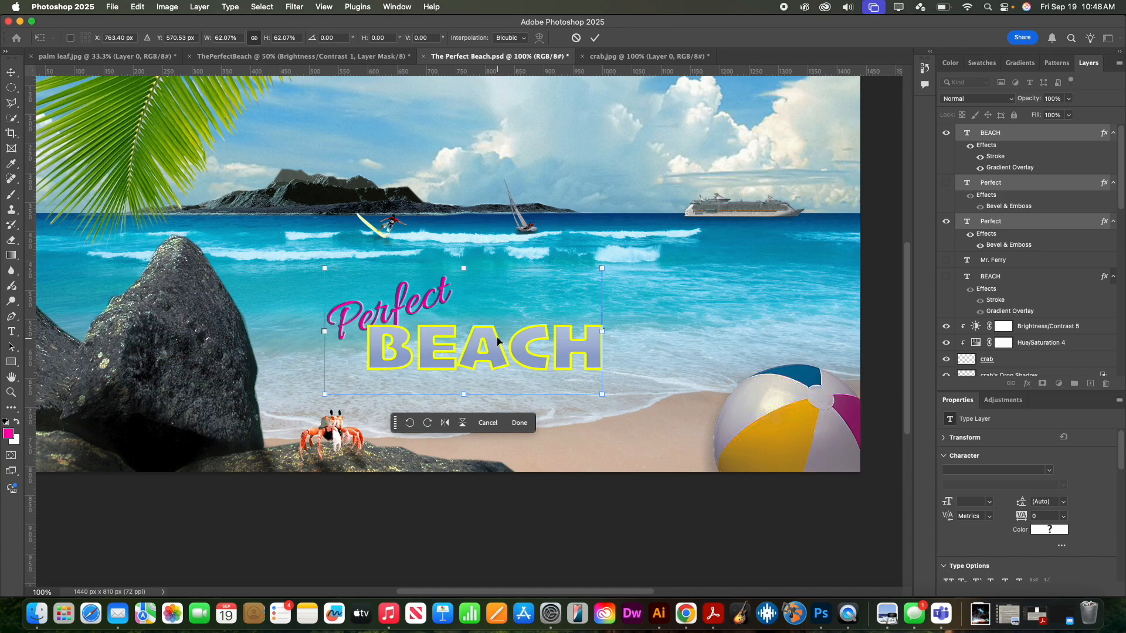
click(11, 332)
click(517, 403)
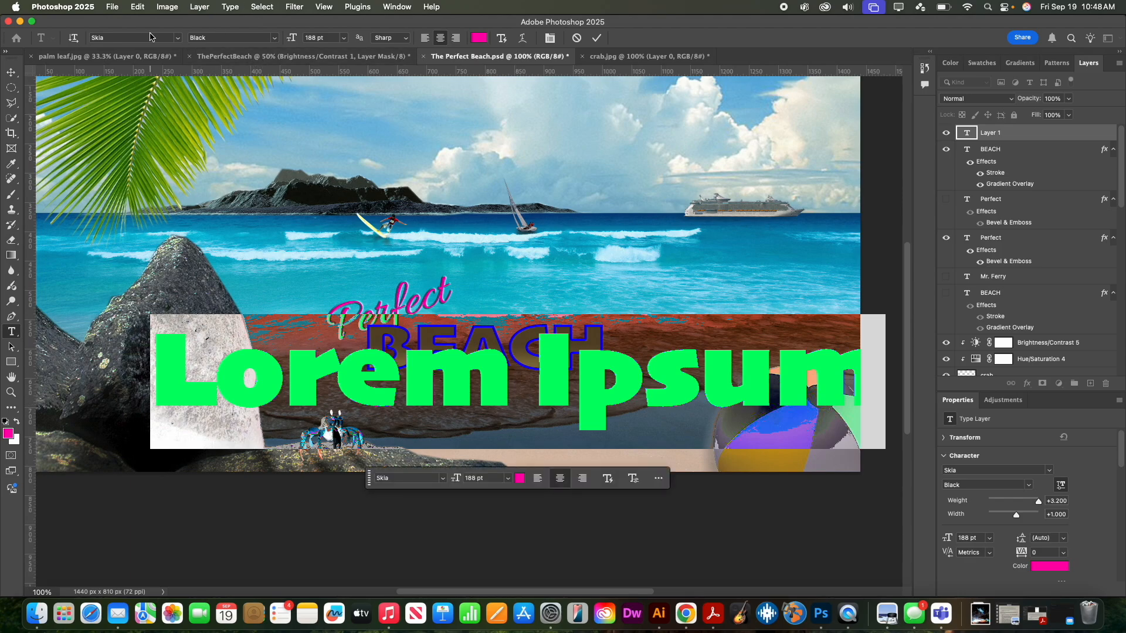
- Set the font to Skia Light and type the author's name as a credit line
click(178, 38)
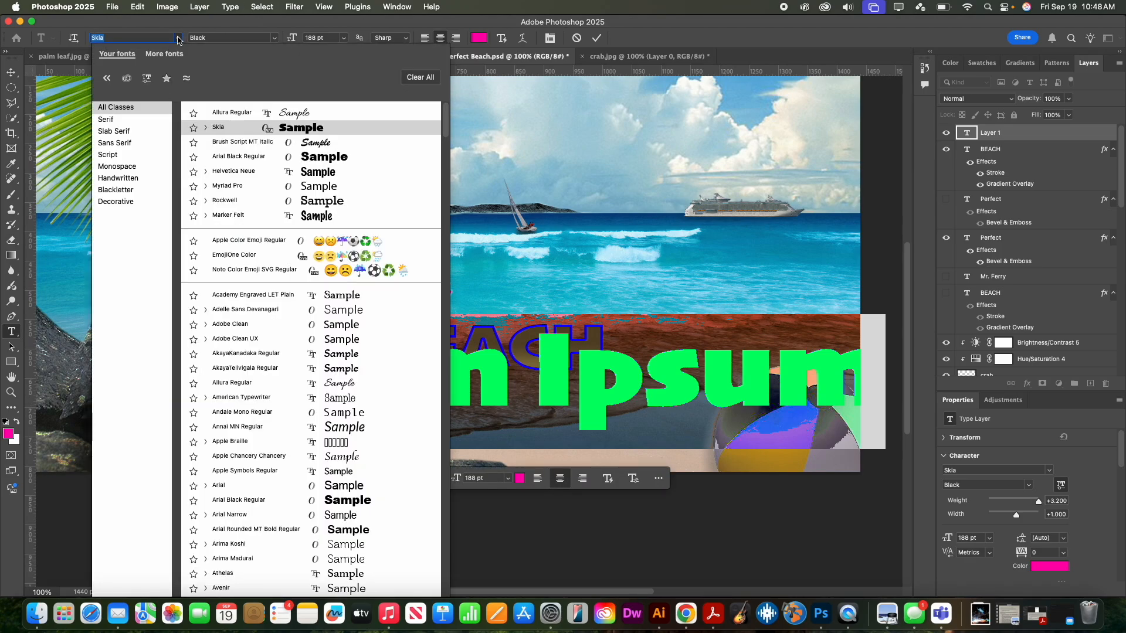
click(179, 39)
click(273, 40)
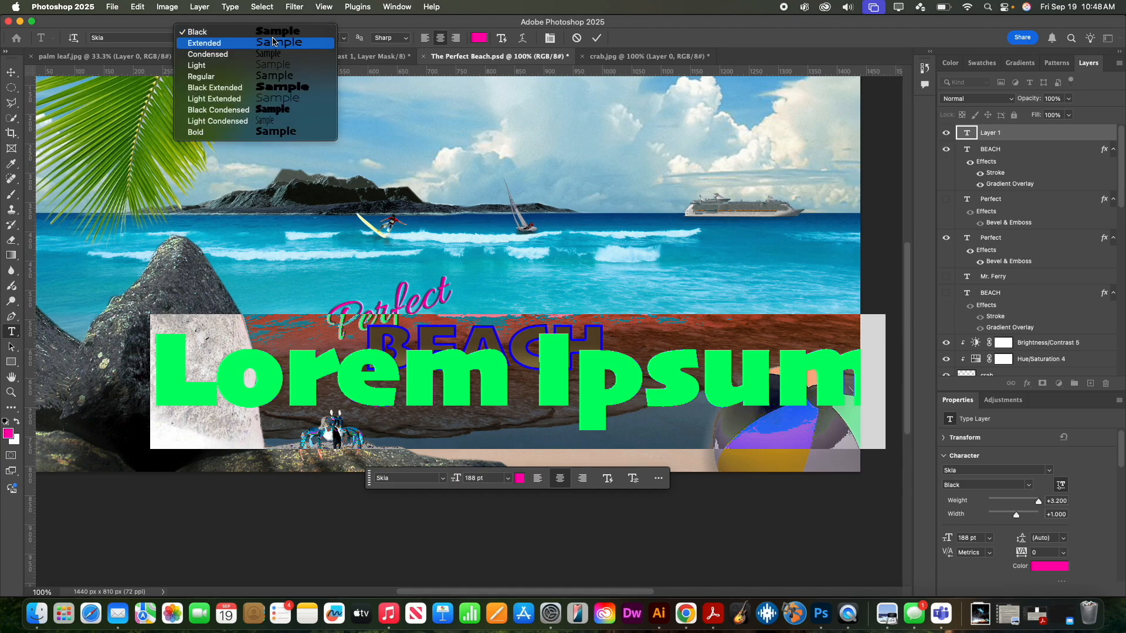
click(276, 66)
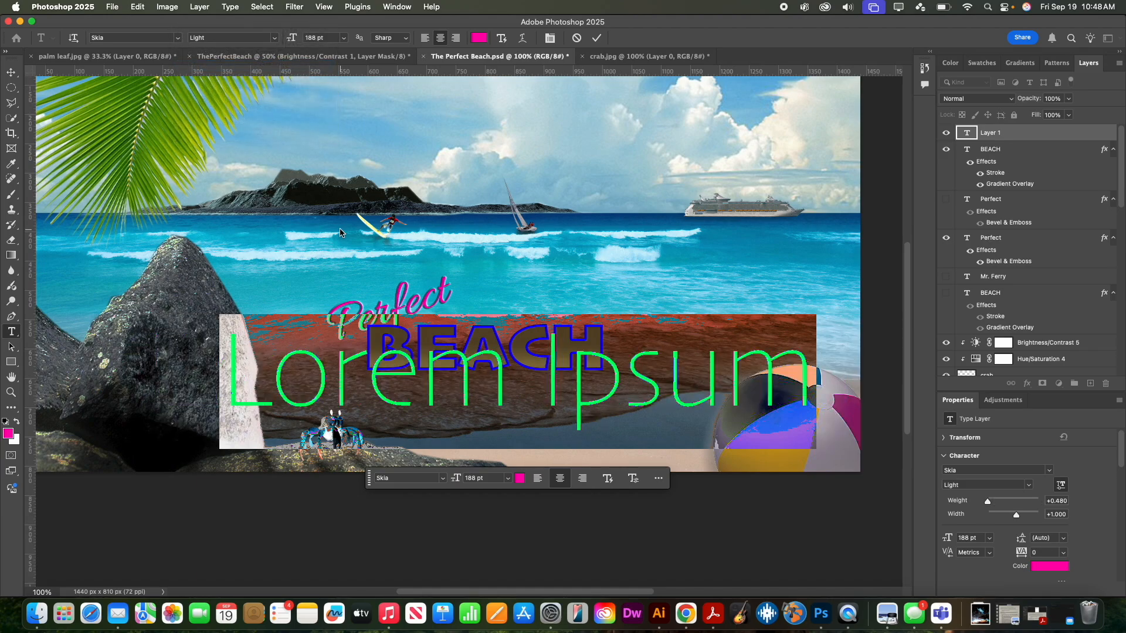
text(Mr. Ferry)
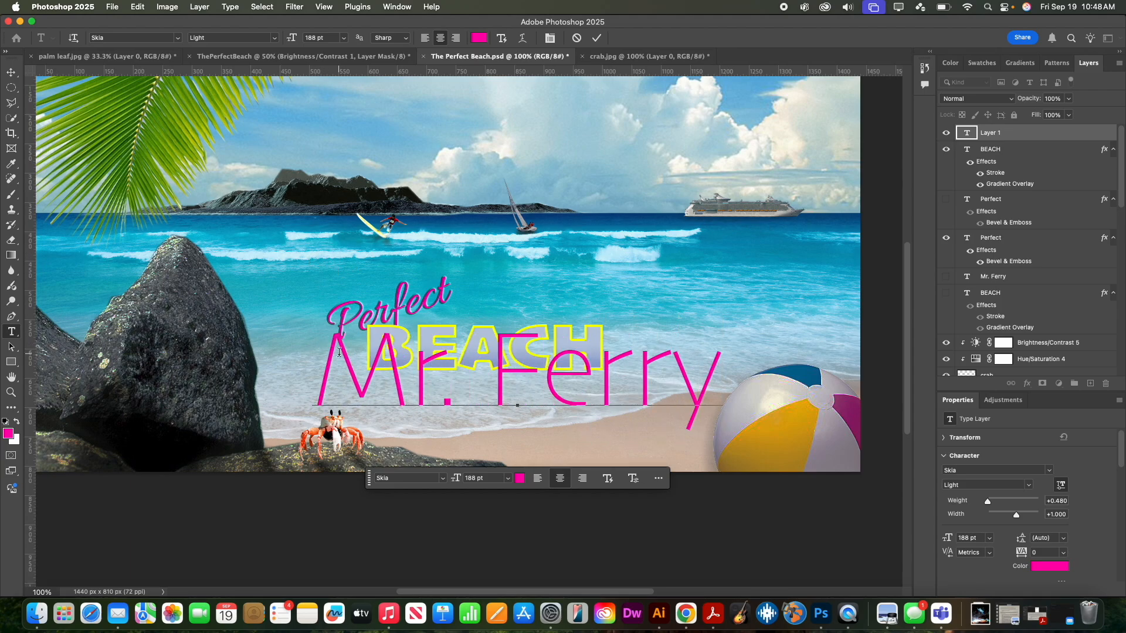
drag(339, 352, 705, 404)
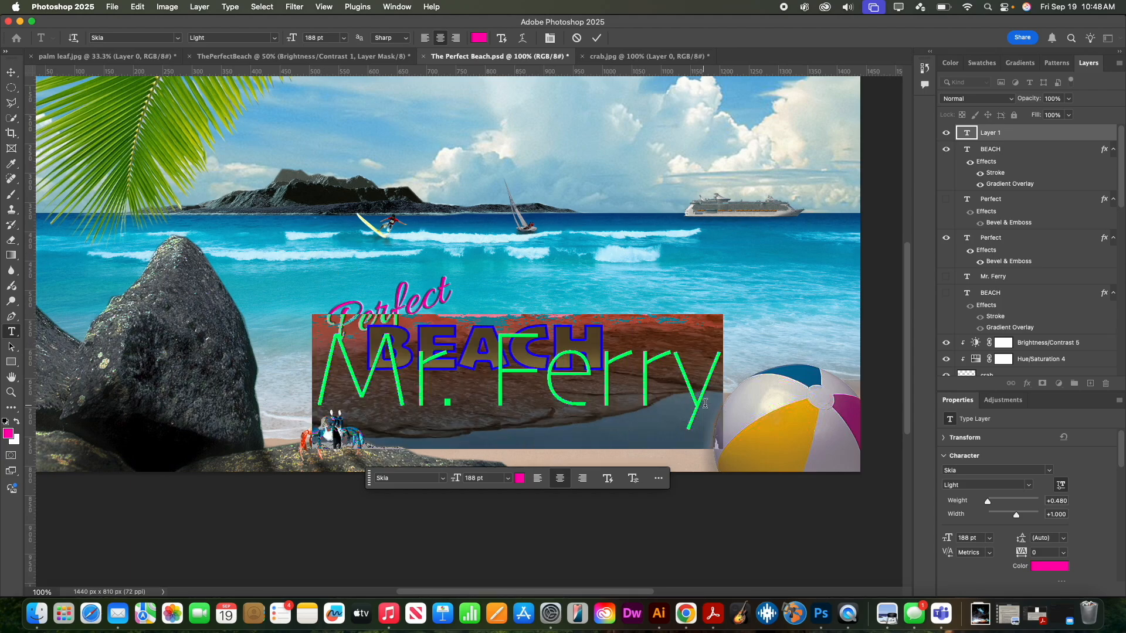
- Color the credit dark slate 3b484e from the rock, shrink it to 34 pt, and place it below BEACH
click(519, 478)
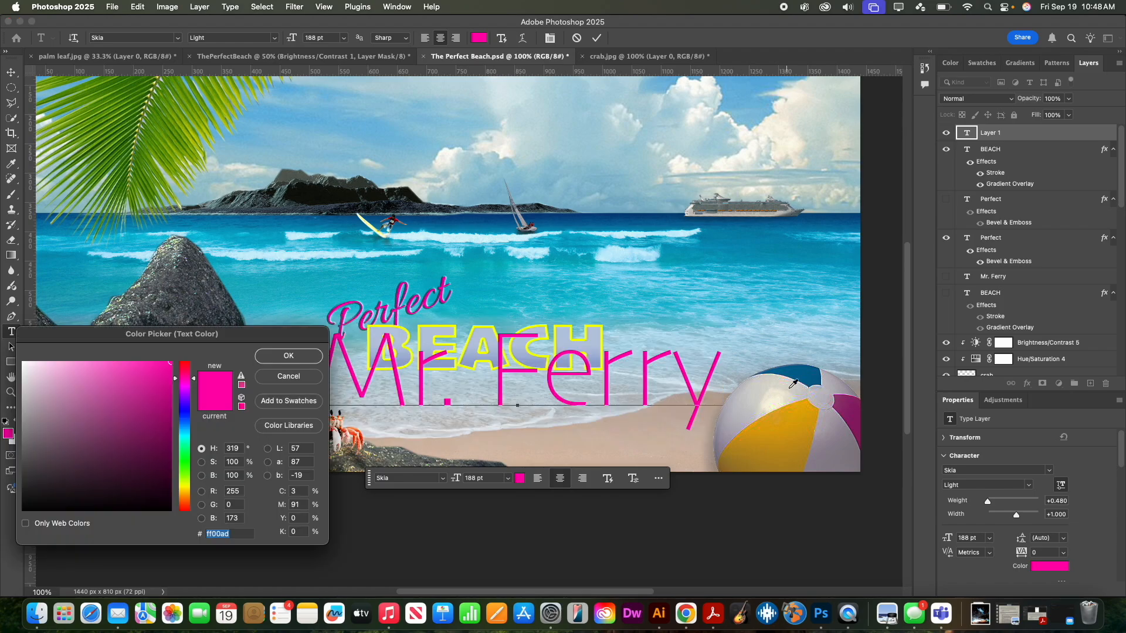
click(710, 435)
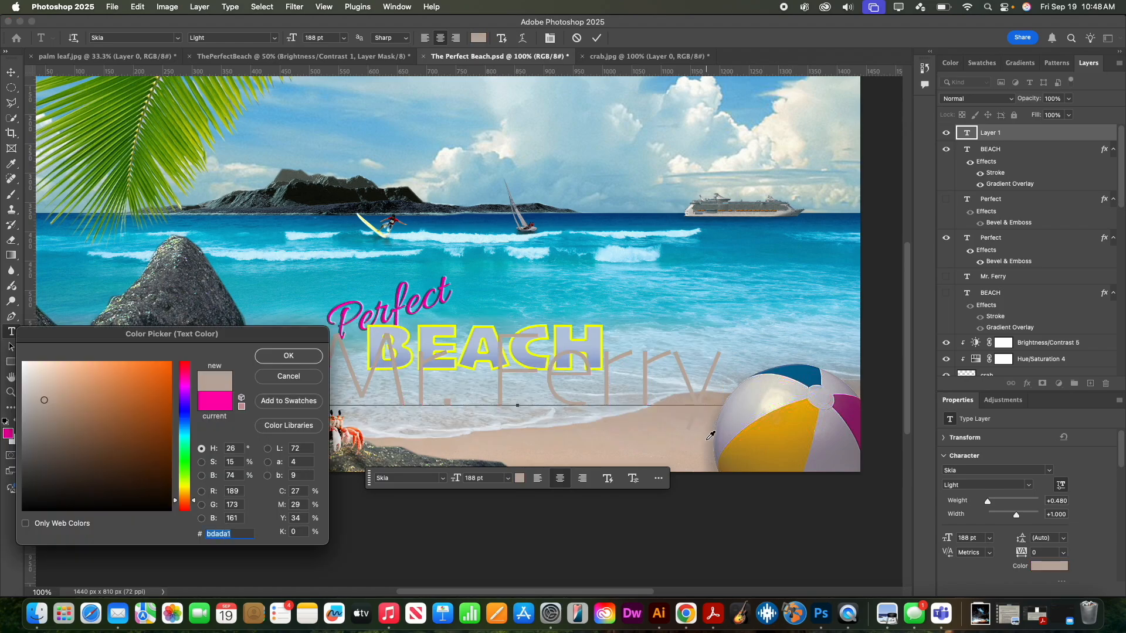
click(487, 466)
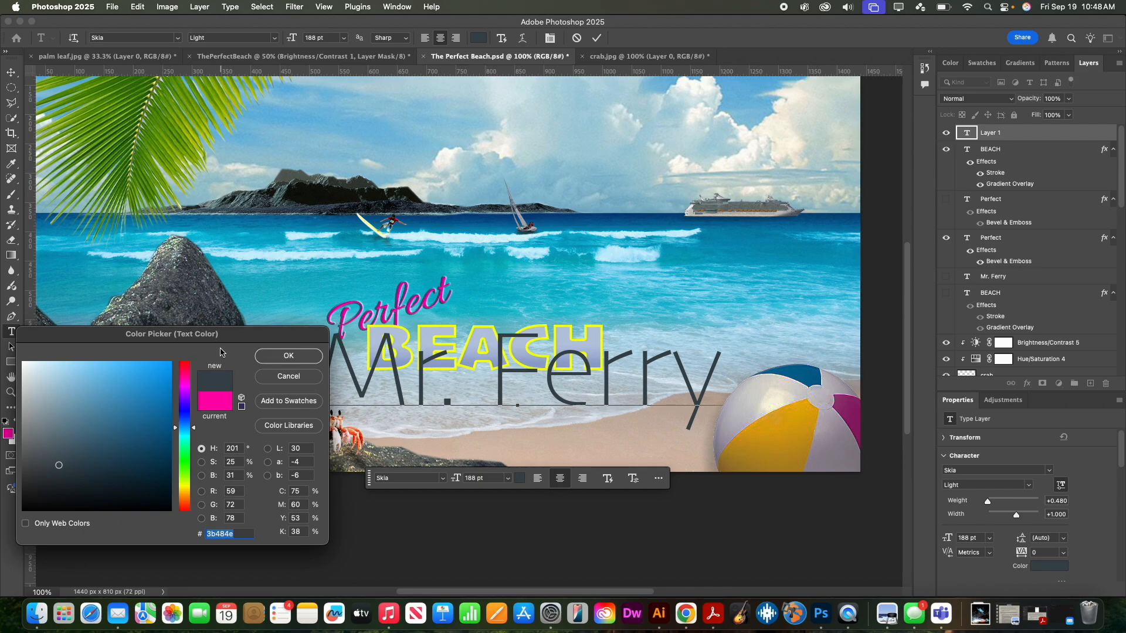
click(283, 356)
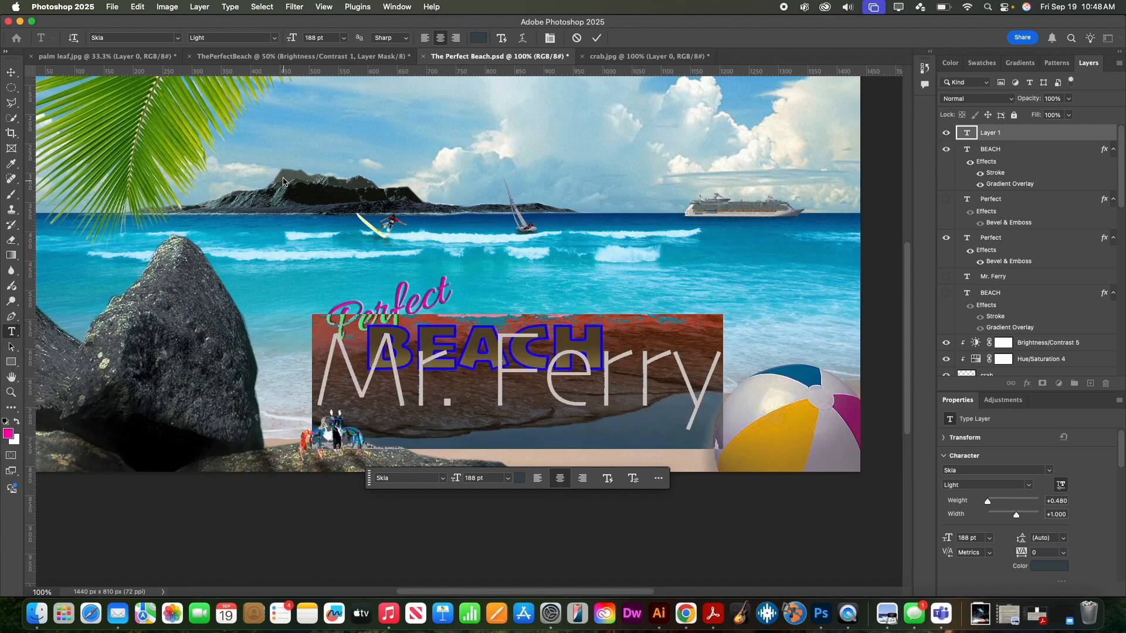
drag(294, 39, 196, 36)
click(11, 71)
drag(518, 399, 547, 389)
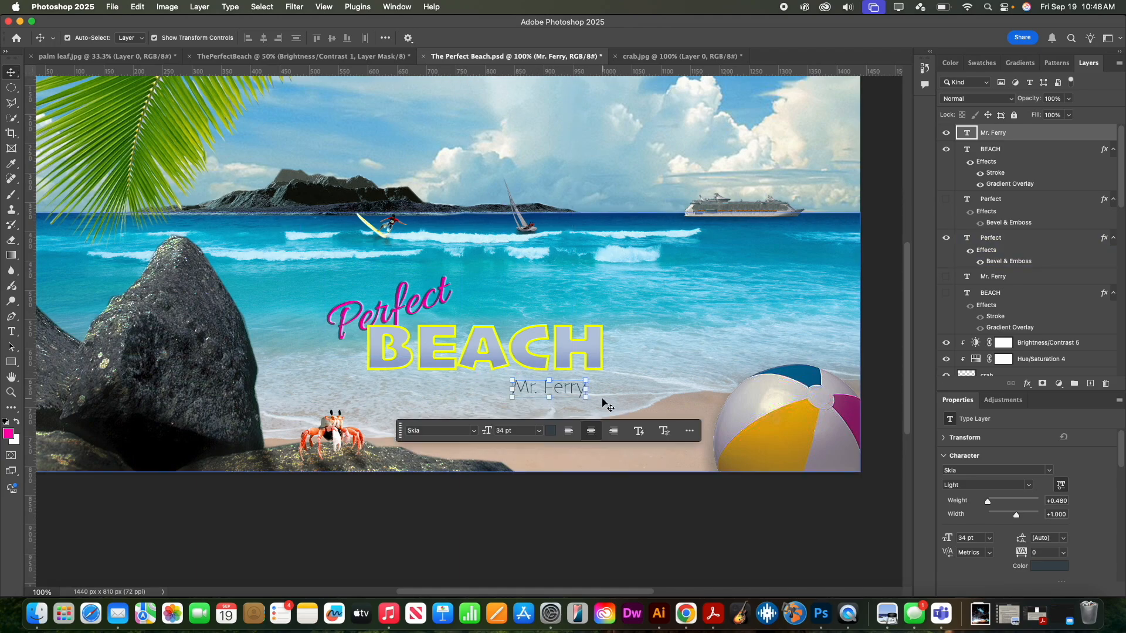
- Give the author credit layer a Drop Shadow with 0 px distance, 27% opacity and 2 px size
double_click(1017, 134)
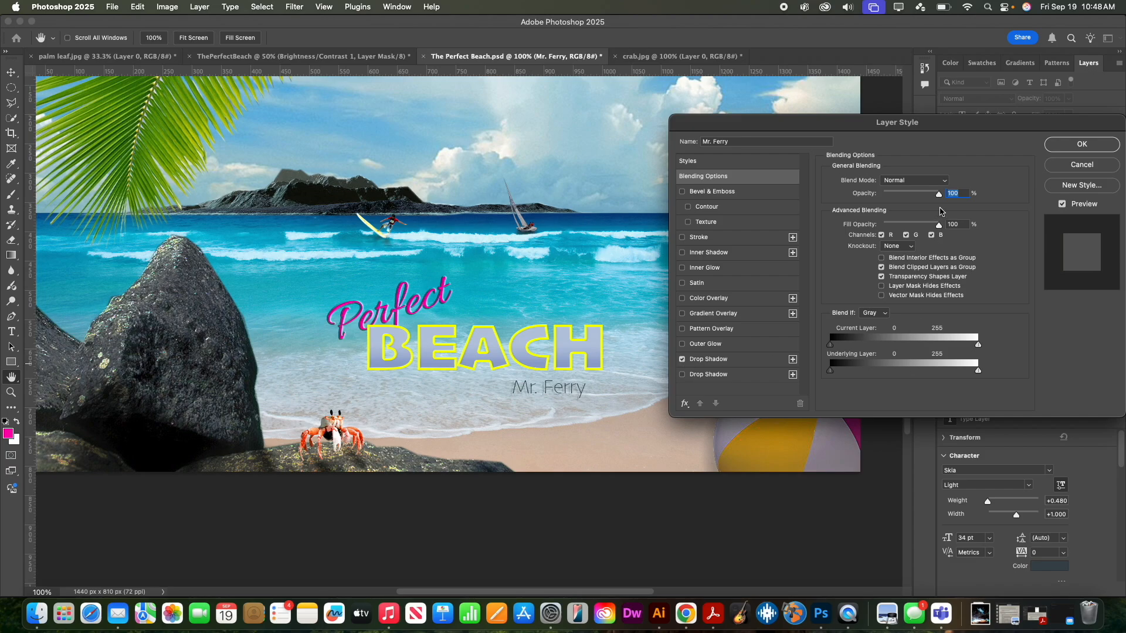
click(753, 365)
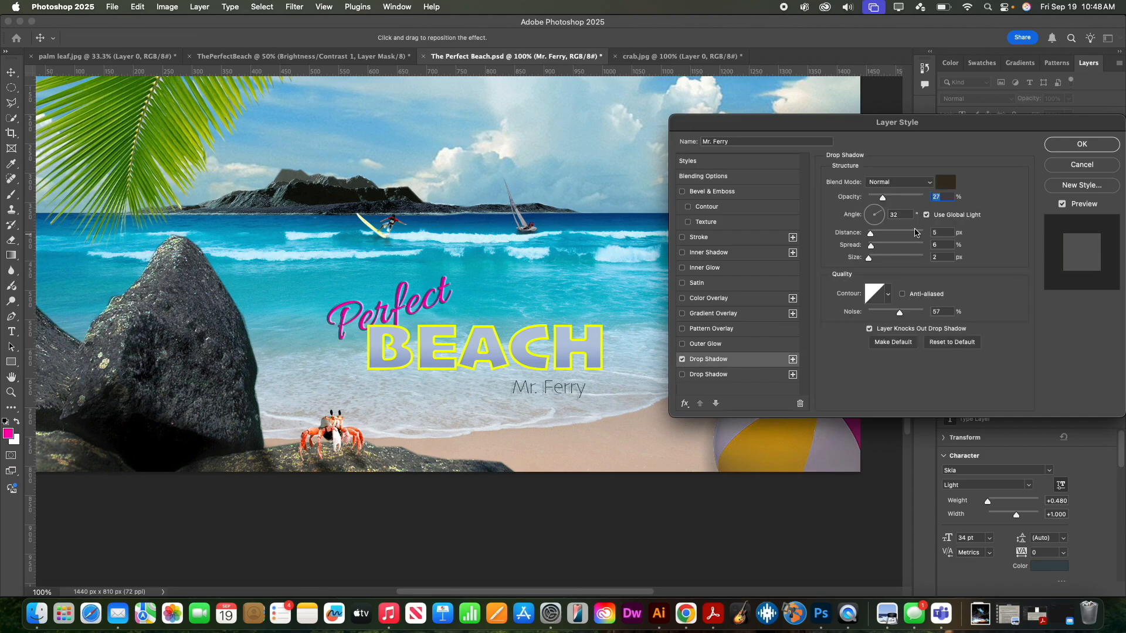
drag(872, 233, 864, 232)
click(1081, 144)
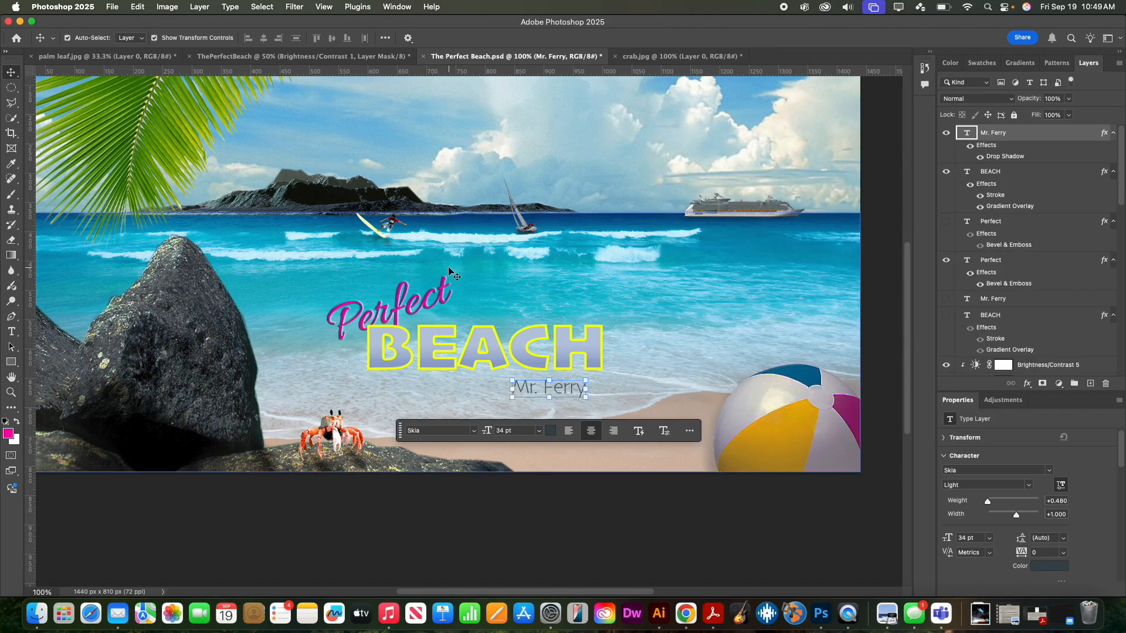